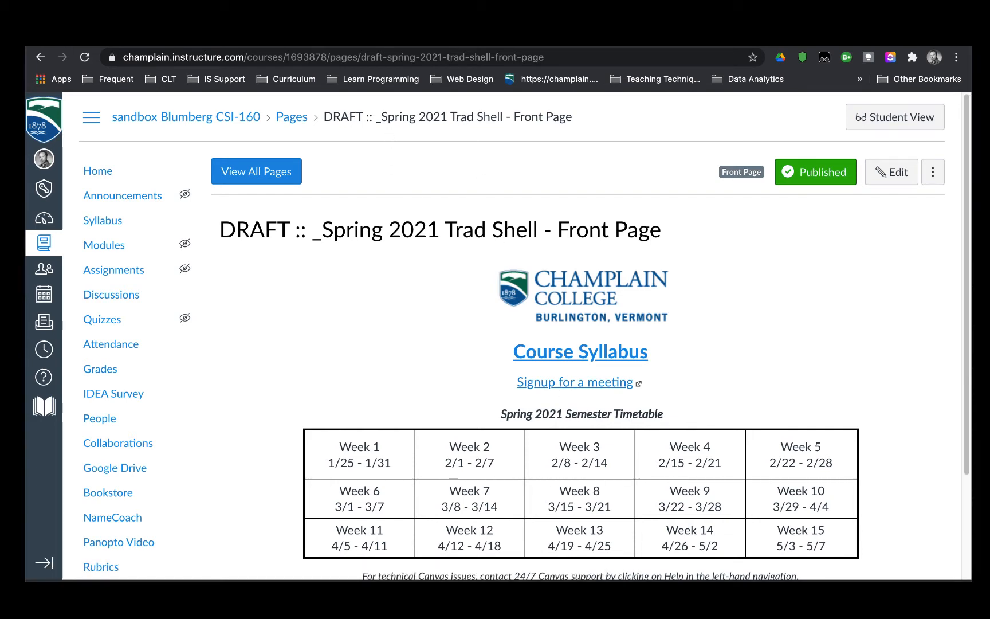
Switch to Google Calendar and create an appointment slots block on Thursday, May 6, 2021, from 10:00am to 12:00pm
{"action": "key", "text": "ctrl+Tab"}
{"action": "left_click", "coordinate": [222, 114]}
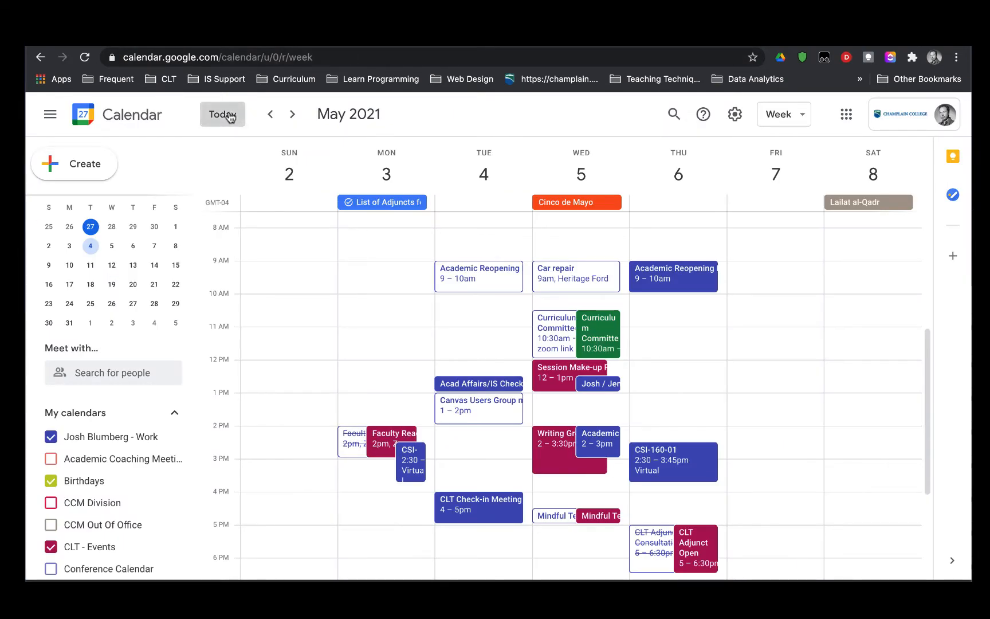
{"action": "left_click", "coordinate": [292, 115]}
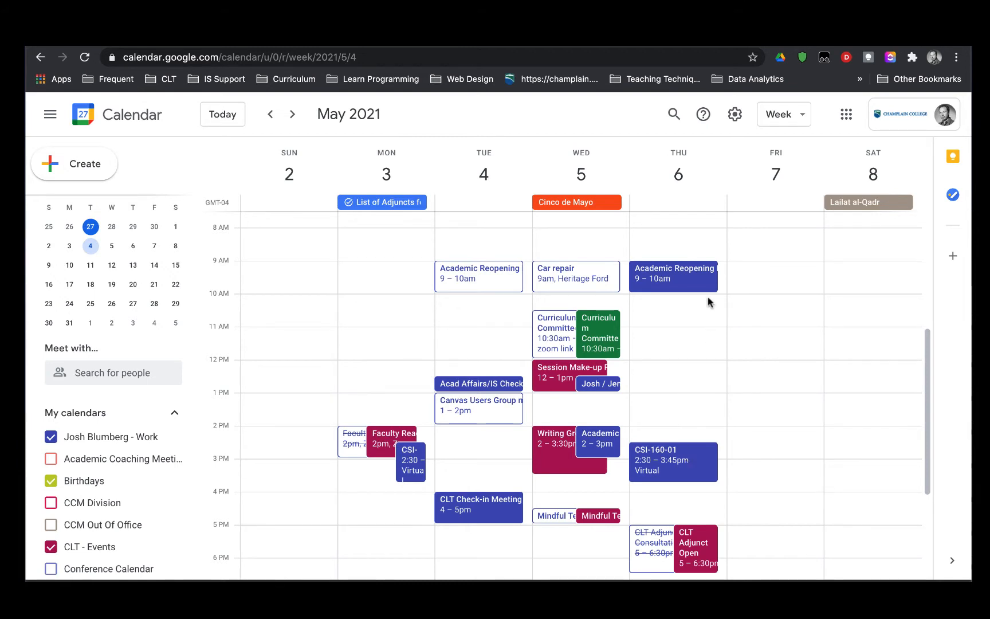
{"action": "left_click_drag", "start_coordinate": [695, 299], "coordinate": [692, 360]}
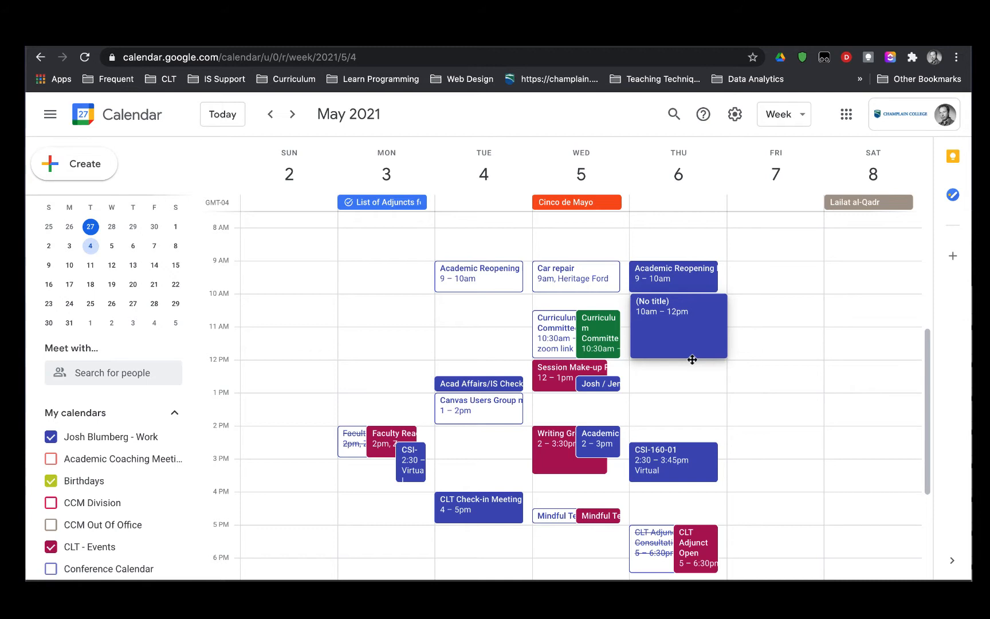
{"action": "left_click_drag", "start_coordinate": [693, 359], "coordinate": [691, 358]}
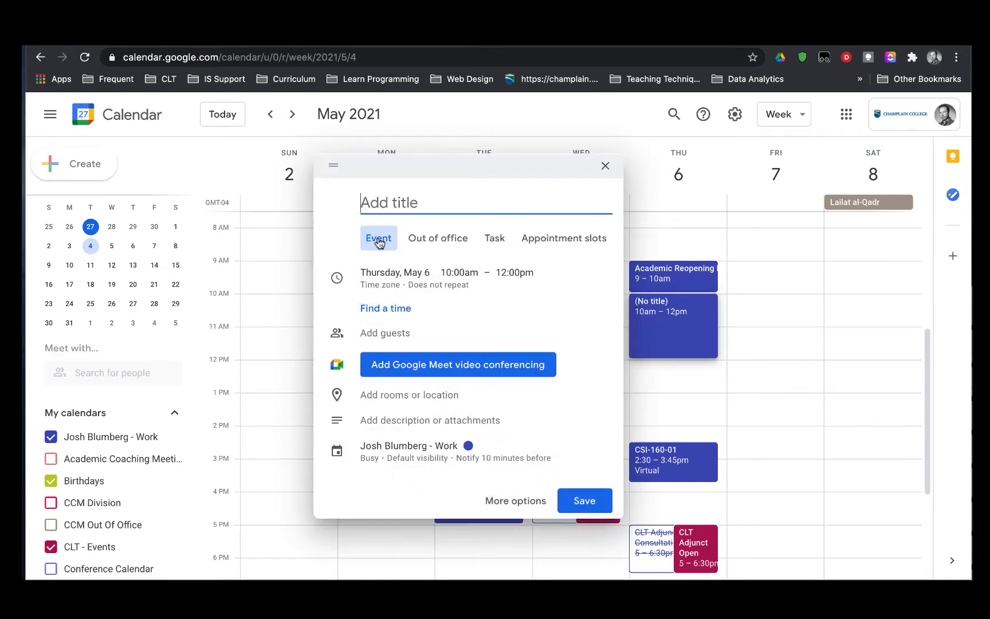
{"action": "left_click", "coordinate": [568, 247]}
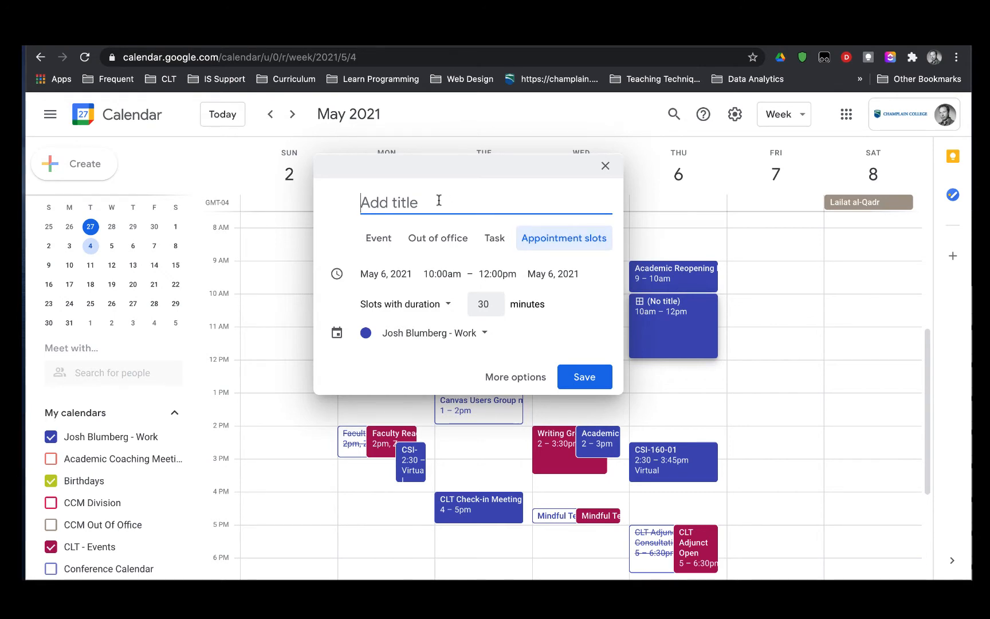
Title the appointment block "CSI-160 Office Hours" with 60-minute slots, and open its full editing options
{"action": "type", "text": "CSI"}
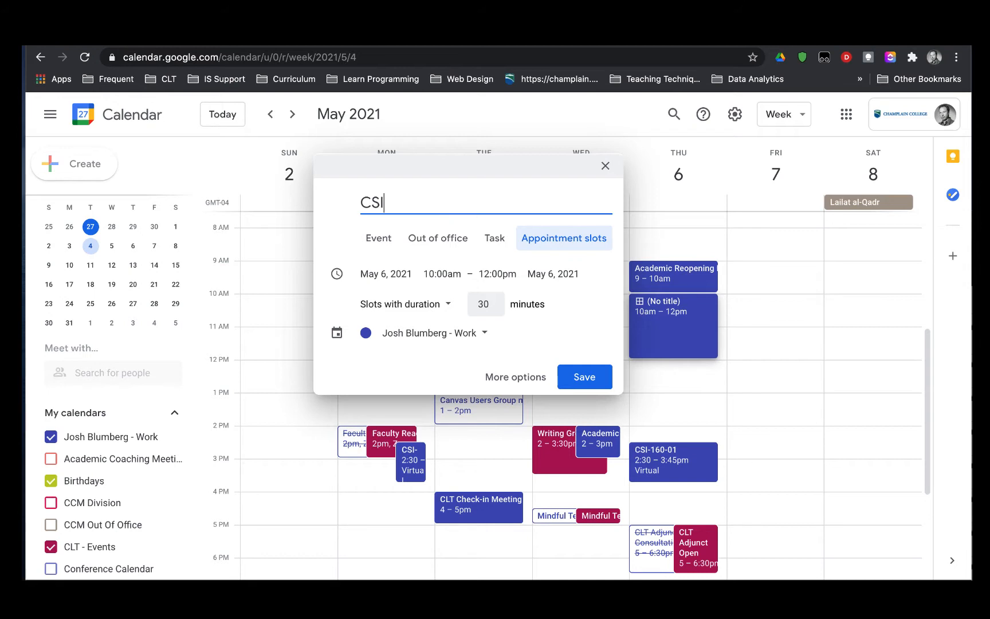
{"action": "type", "text": "-160 Office "}
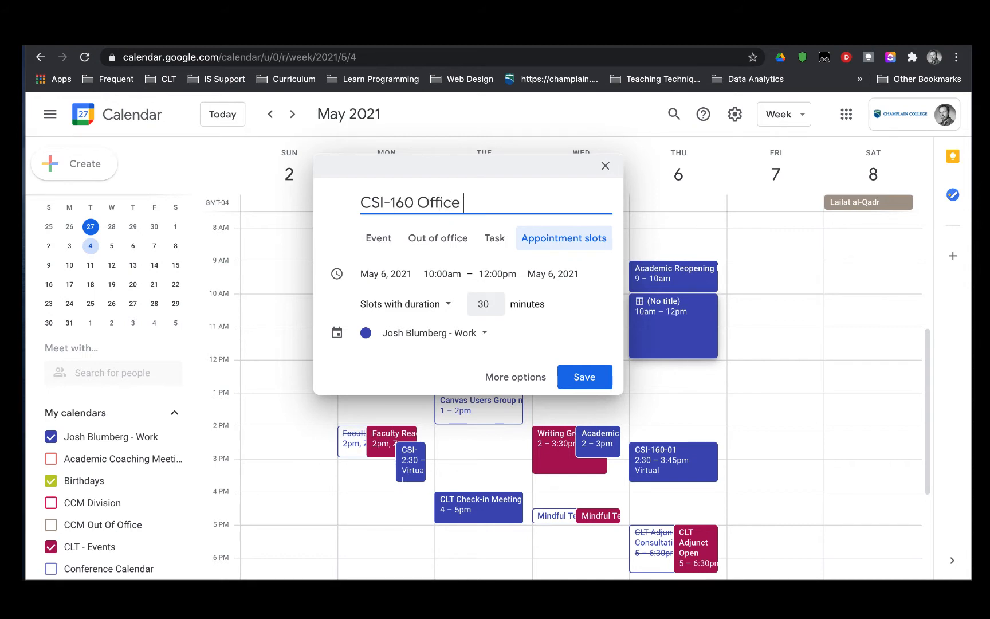
{"action": "type", "text": "Hours"}
{"action": "left_click_drag", "start_coordinate": [483, 303], "coordinate": [473, 304]}
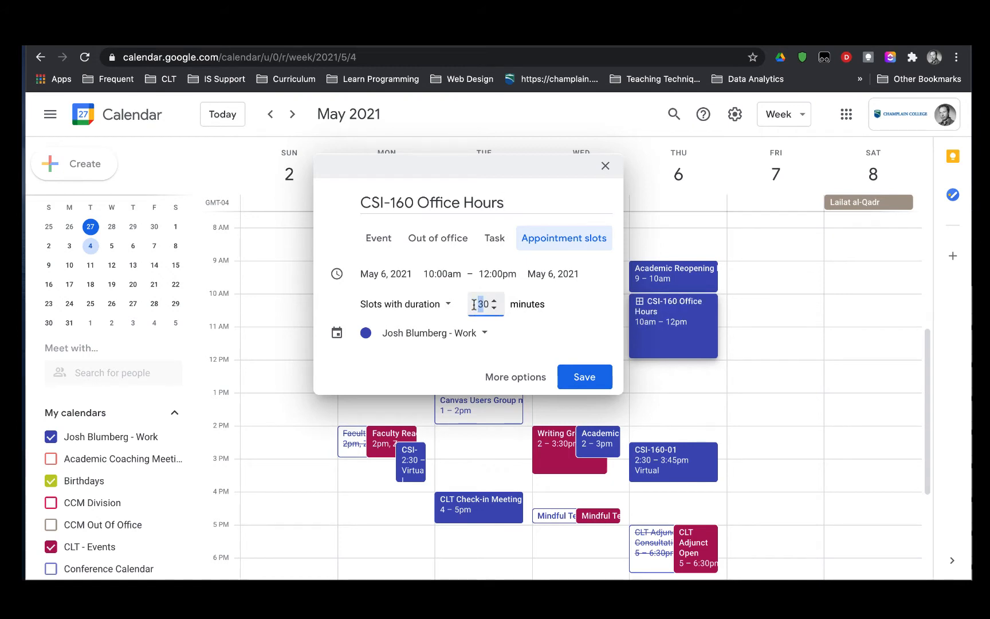
{"action": "type", "text": "6"}
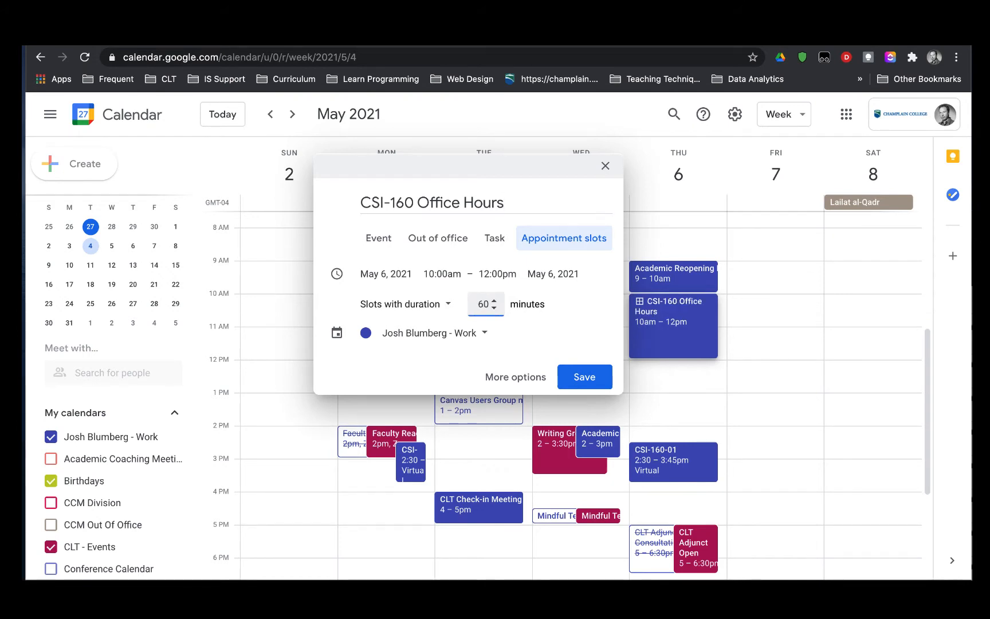
{"action": "left_click", "coordinate": [501, 379]}
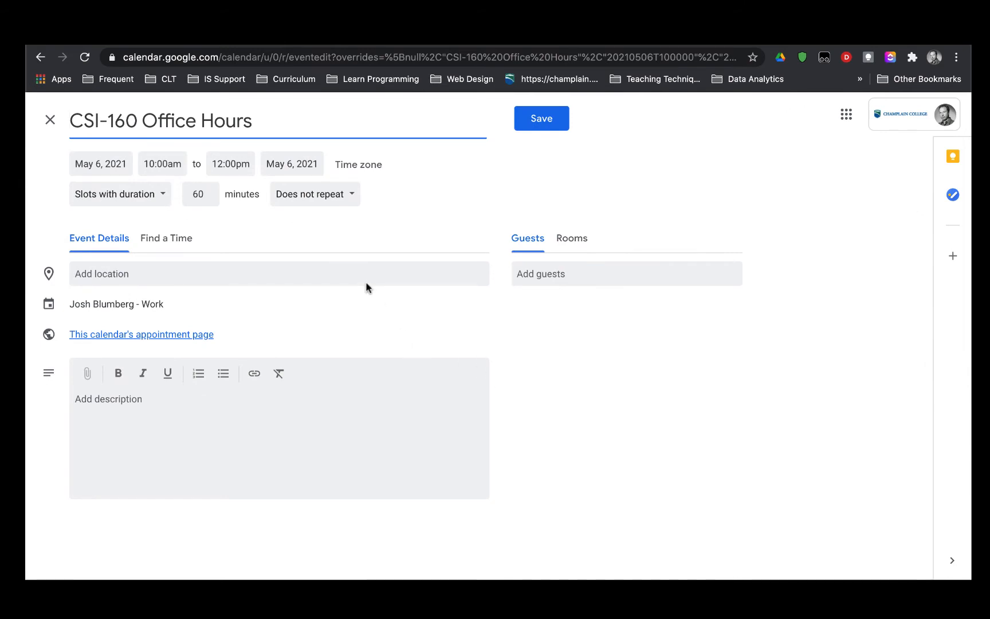
Try weekly Thursday and custom recurrence settings for the appointment slots, and restore the non-repeating option
{"action": "left_click", "coordinate": [348, 198]}
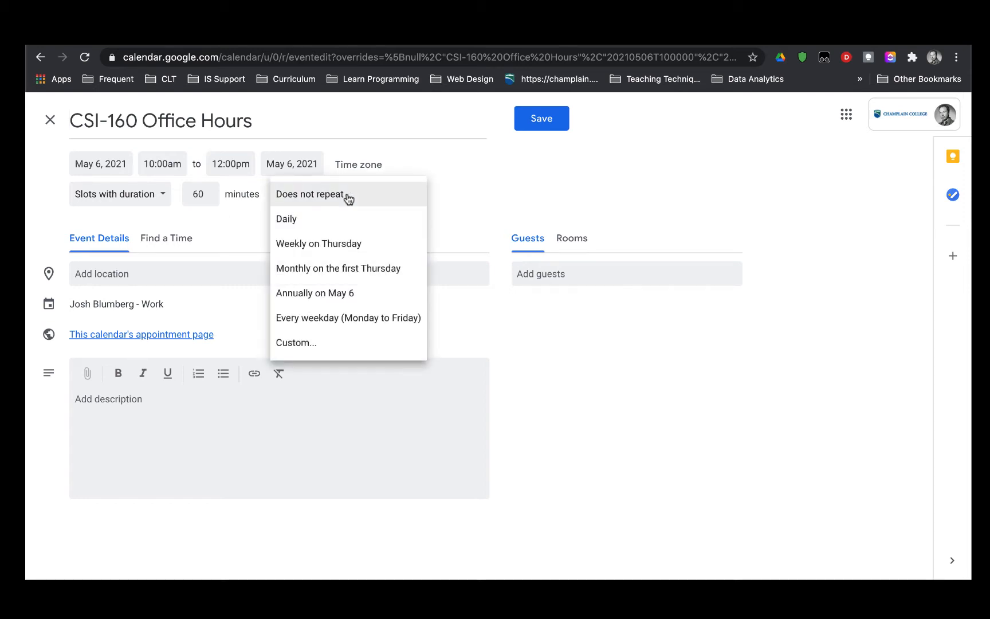
{"action": "left_click", "coordinate": [358, 251]}
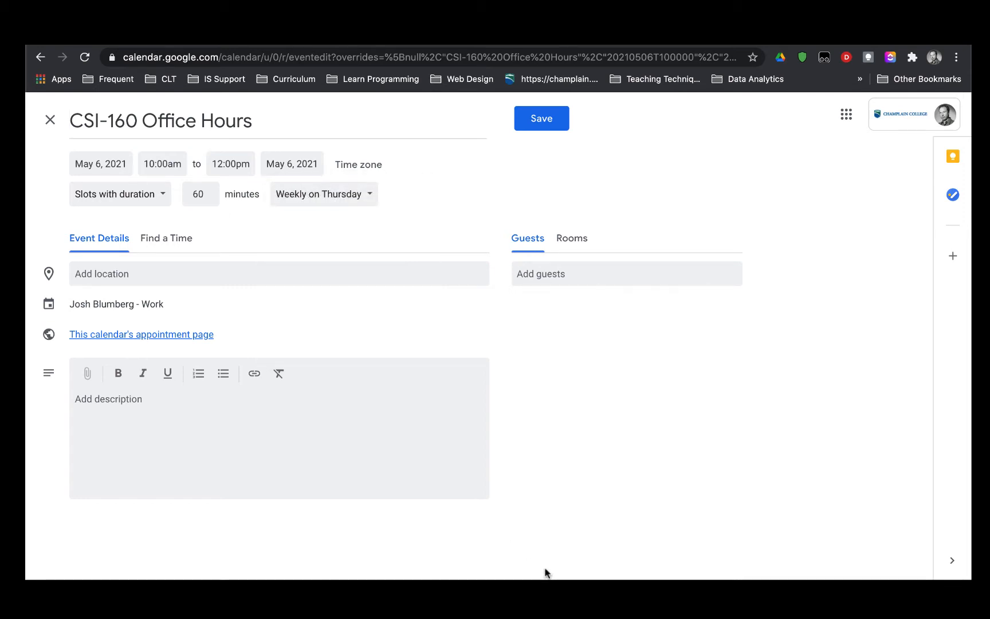
{"action": "left_click", "coordinate": [364, 198]}
{"action": "left_click", "coordinate": [352, 295]}
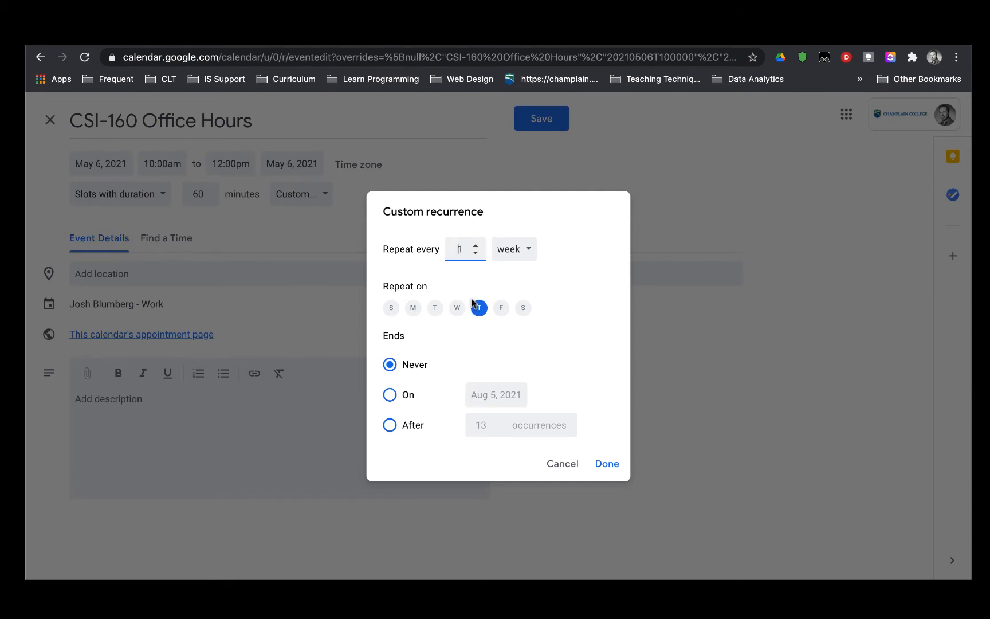
{"action": "left_click", "coordinate": [390, 425]}
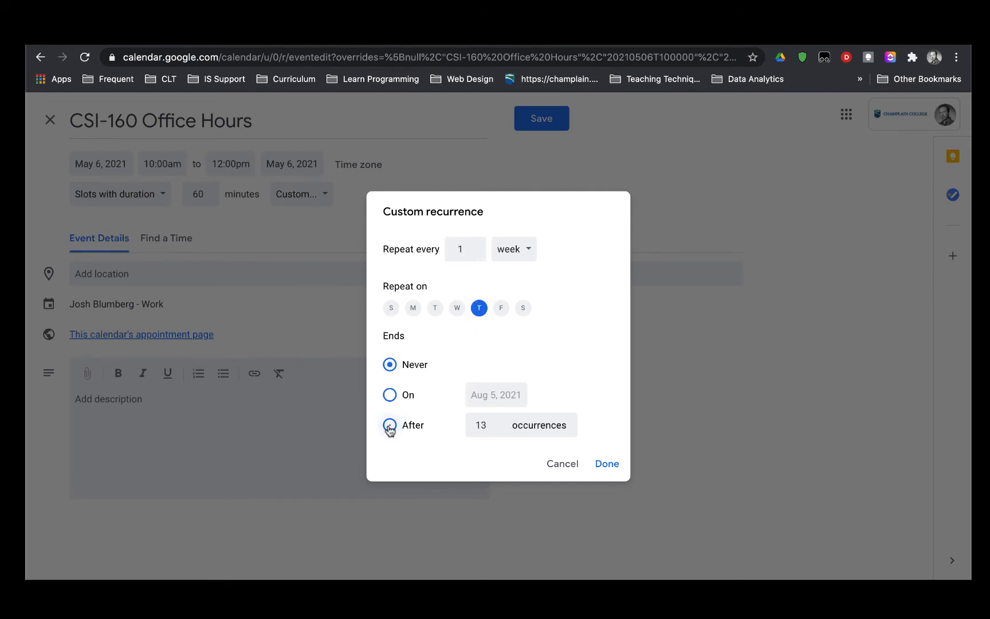
{"action": "left_click", "coordinate": [495, 421]}
{"action": "left_click", "coordinate": [496, 421]}
{"action": "left_click", "coordinate": [562, 465]}
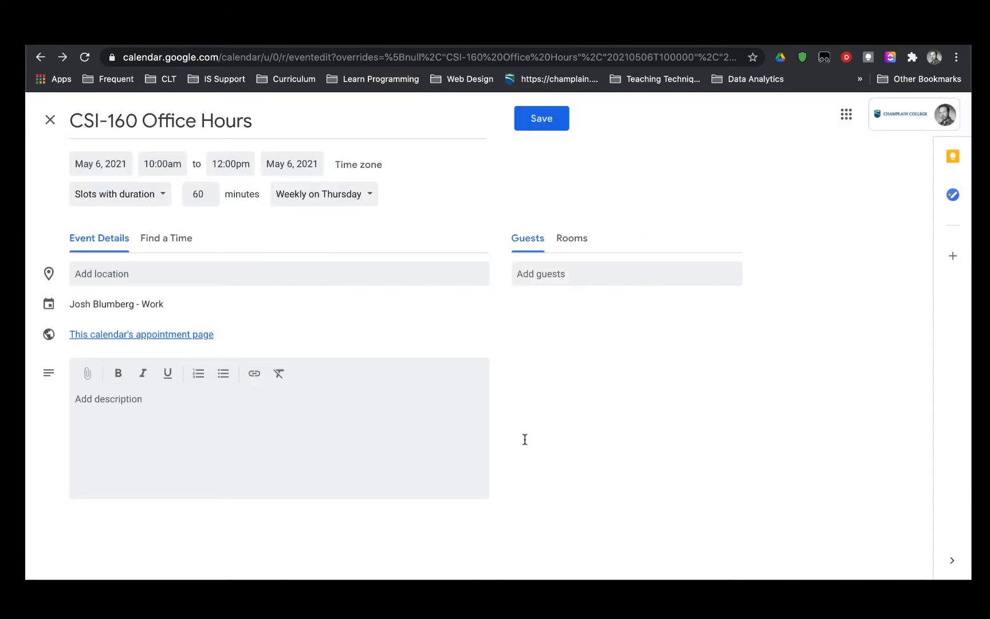
{"action": "left_click", "coordinate": [355, 201]}
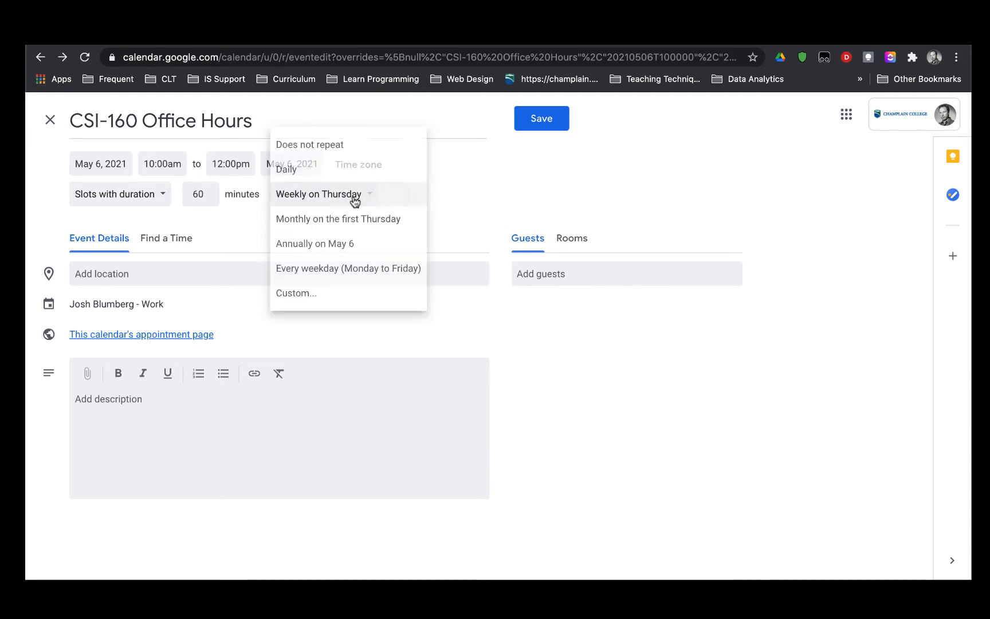
{"action": "left_click", "coordinate": [330, 150]}
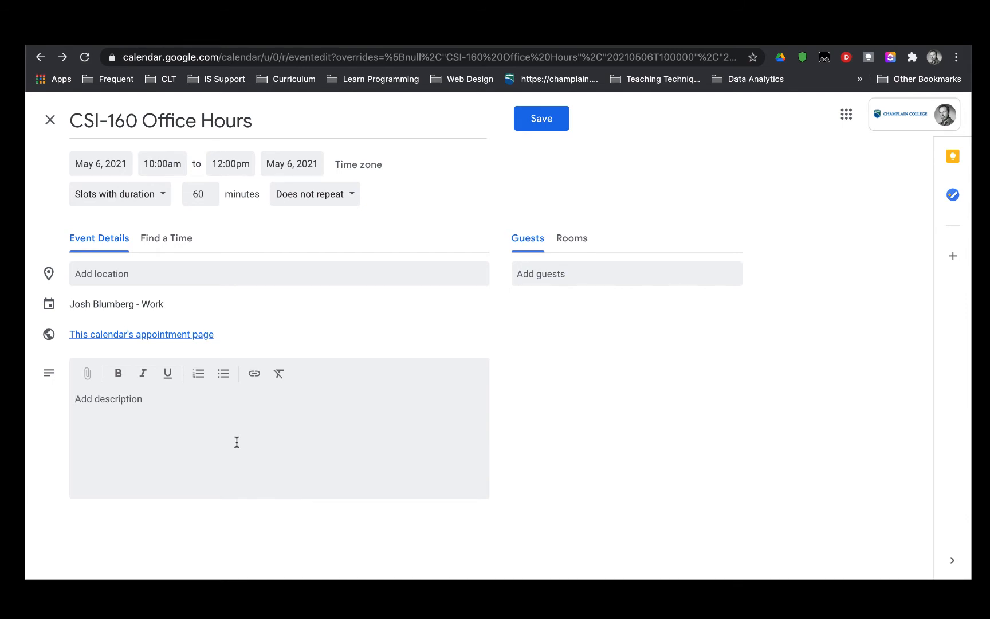
Add a description asking students to note topics when signing up and, for same-day signups, to confirm availability through Google Chat
{"action": "type", "text": "Please note anything specifically you want to address when you signup.  If you sign up the day of you MUST contact me through Google Chat and confirm that I am available."}
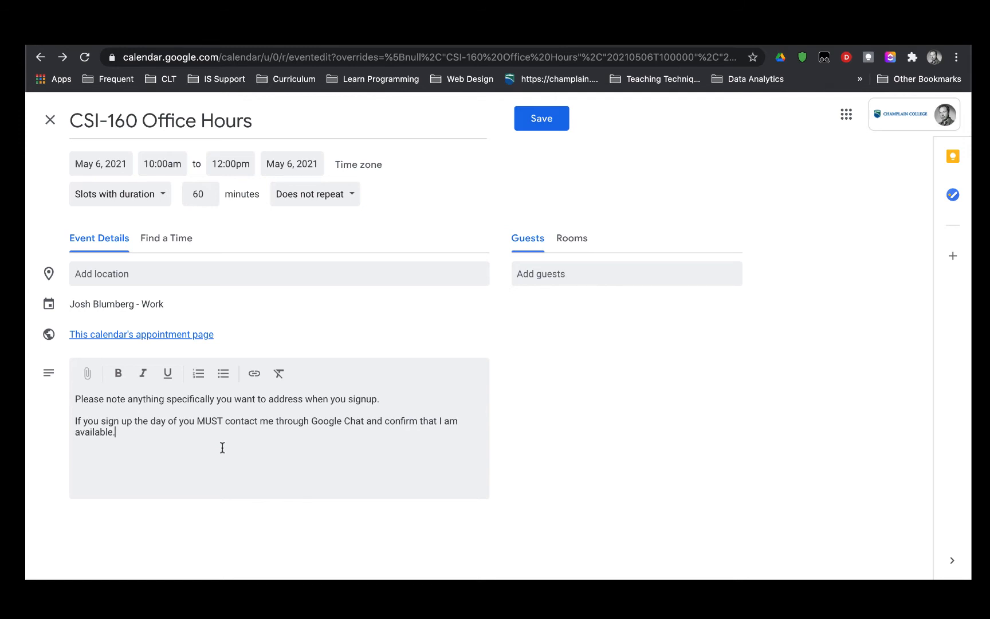
{"action": "key", "text": "Return"}
Extend the description's first sentence, after "signup", with "by editing this description"
{"action": "key", "text": "Left"}
{"action": "key", "text": "Left"}
{"action": "key", "text": "Left"}
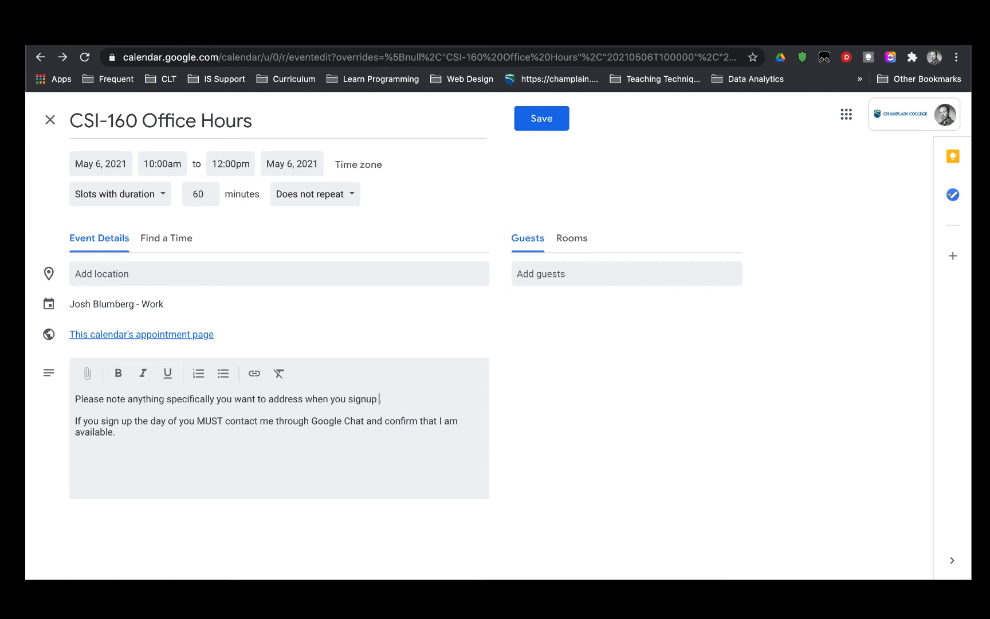
{"action": "type", "text": "by editing this descripytion"}
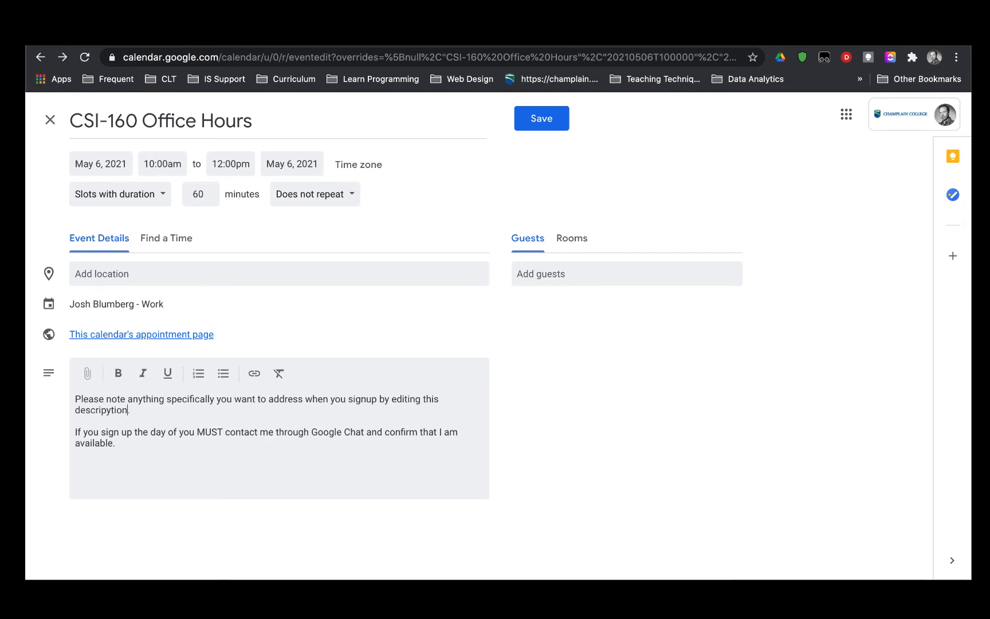
{"action": "key", "text": "Left"}
{"action": "key", "text": "Left"}
{"action": "key", "text": "Left"}
{"action": "key", "text": "Left"}
{"action": "key", "text": "Left"}
{"action": "key", "text": "BackSpace"}
Try "MIC 21" and "Ireland" as the event location, and clear the location again
{"action": "type", "text": "MIC 21"}
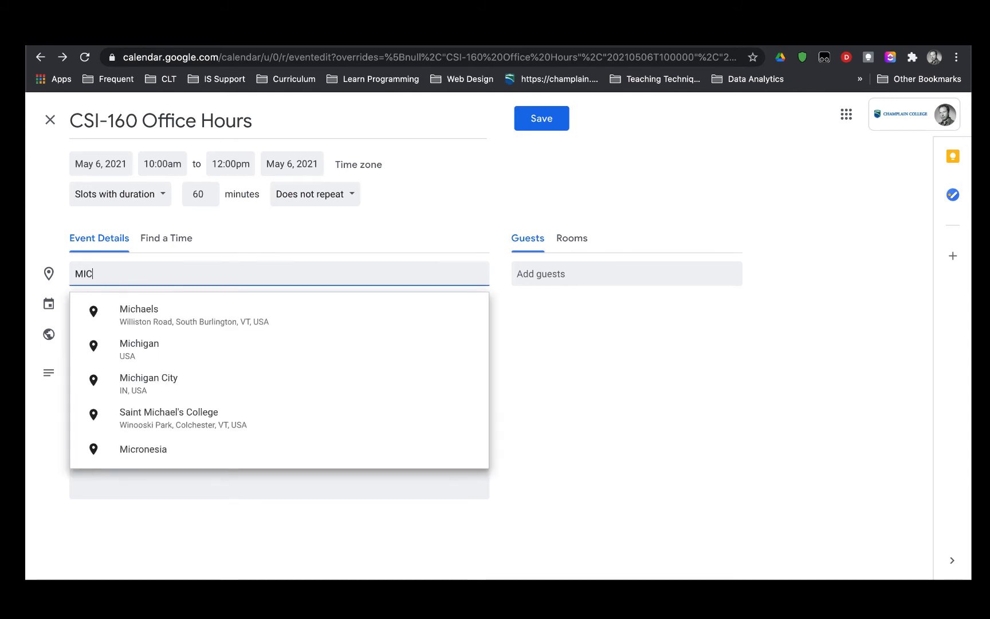
{"action": "key", "text": "BackSpace"}
{"action": "key", "text": "BackSpace"}
{"action": "key", "text": "BackSpace"}
{"action": "key", "text": "BackSpace"}
{"action": "key", "text": "BackSpace"}
{"action": "key", "text": "BackSpace"}
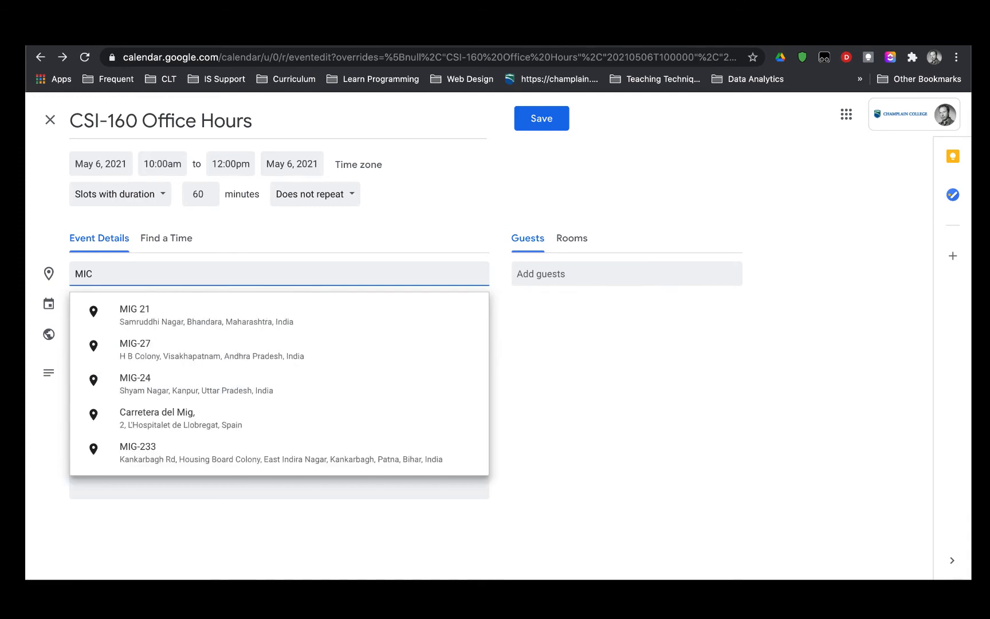
{"action": "type", "text": "Ireland"}
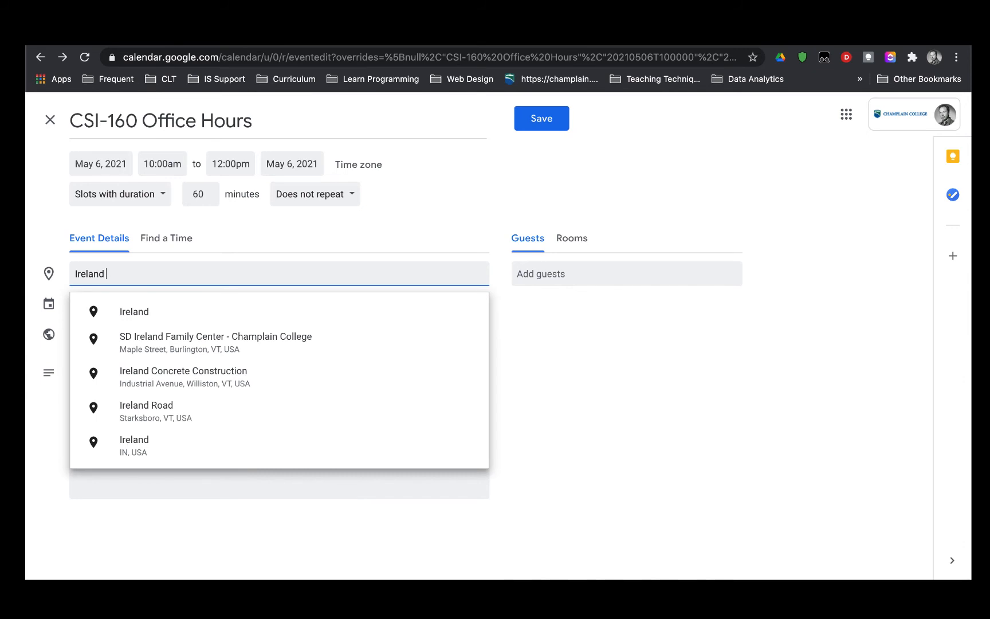
{"action": "key", "text": "BackSpace"}
{"action": "key", "text": "BackSpace"}
{"action": "key", "text": "BackSpace"}
{"action": "key", "text": "BackSpace"}
{"action": "key", "text": "BackSpace"}
{"action": "key", "text": "BackSpace"}
{"action": "key", "text": "BackSpace"}
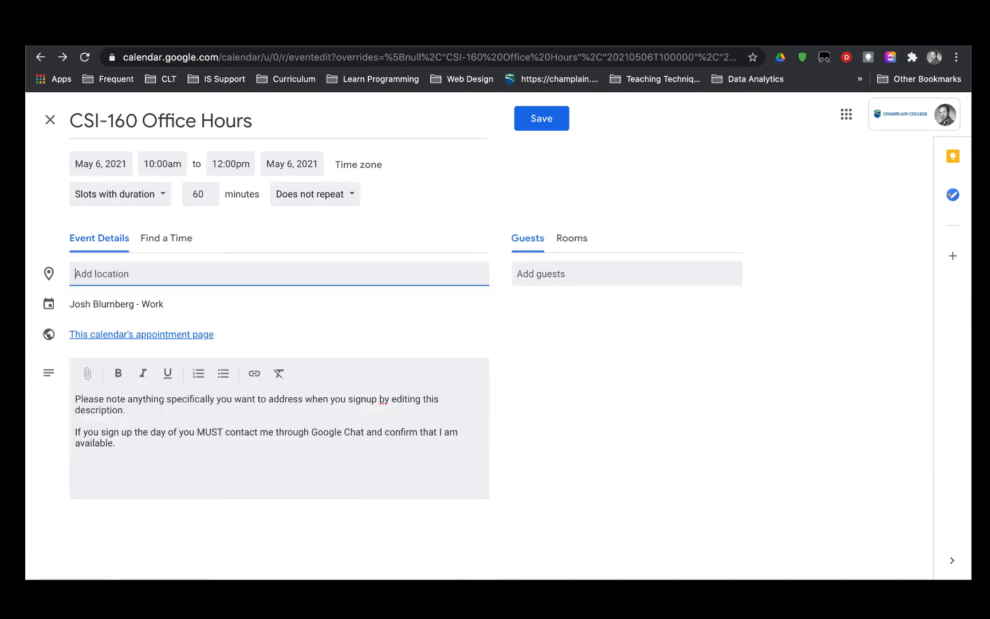
Save the CSI-160 Office Hours appointment slots
{"action": "left_click", "coordinate": [533, 117]}
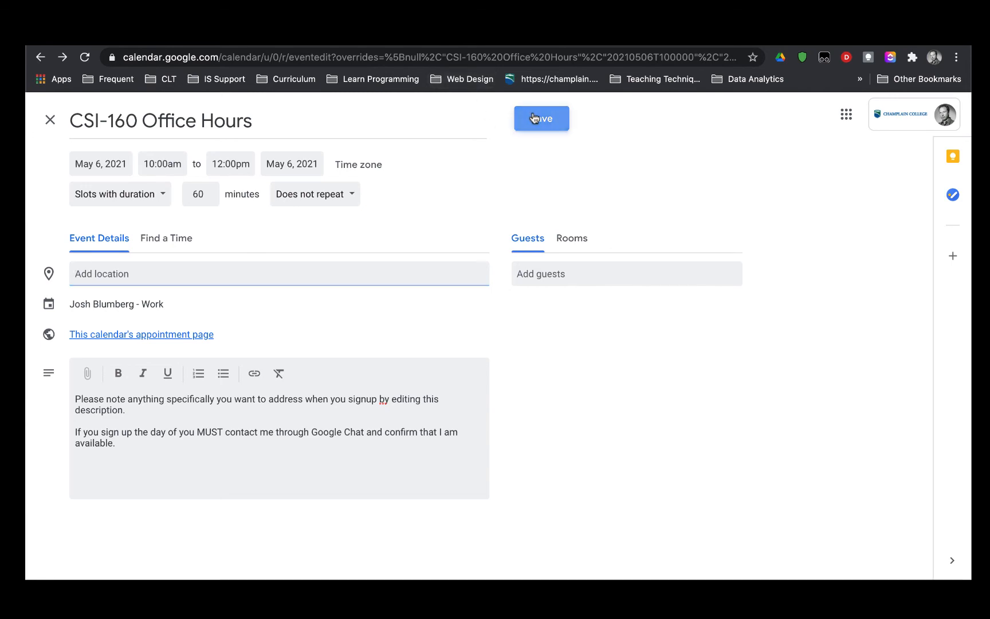
Duplicate the May 6 CSI-160 Office Hours event and reschedule the copy to Monday, May 10, 2021, 10:00am to 12:00pm
{"action": "left_click", "coordinate": [653, 320]}
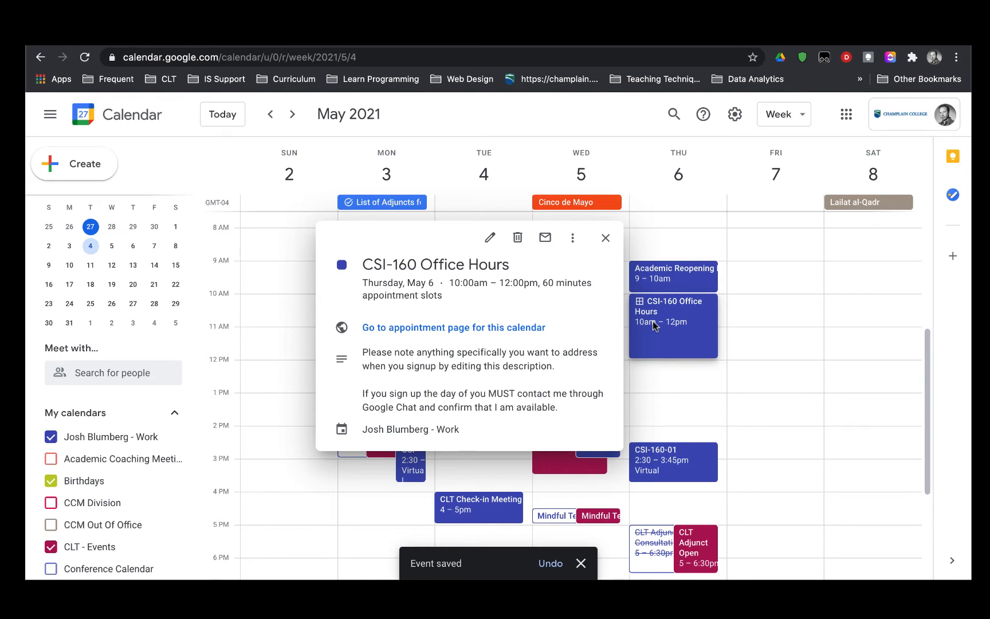
{"action": "left_click", "coordinate": [572, 237]}
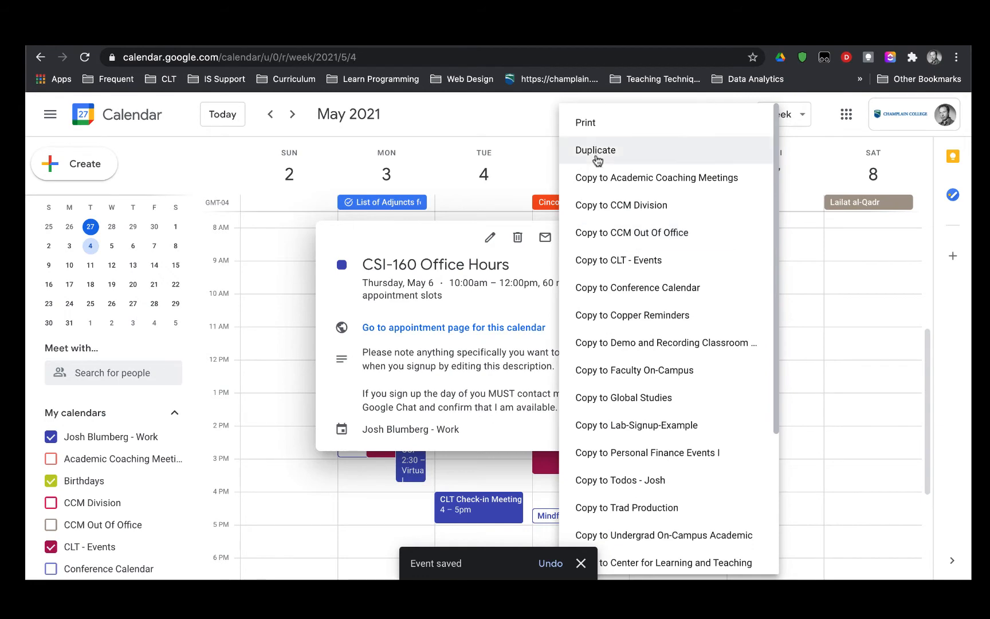
{"action": "left_click", "coordinate": [596, 152]}
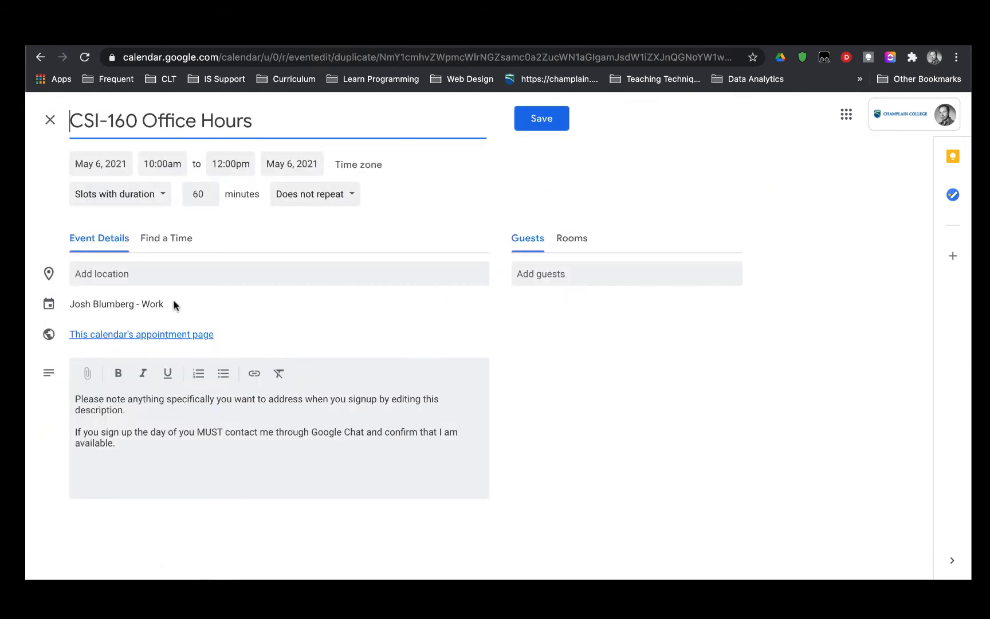
{"action": "left_click", "coordinate": [171, 241]}
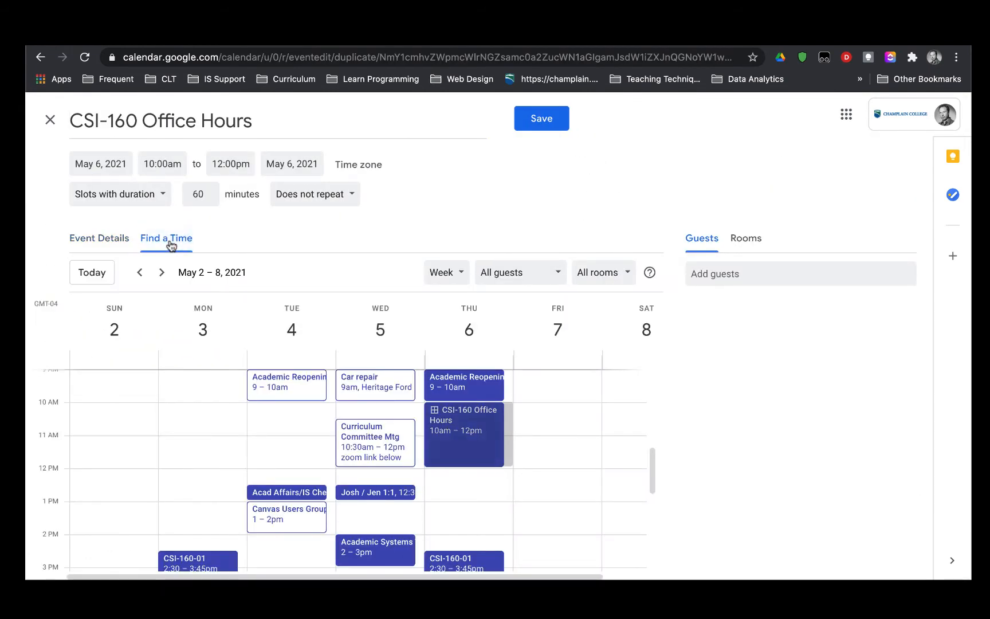
{"action": "left_click", "coordinate": [161, 273]}
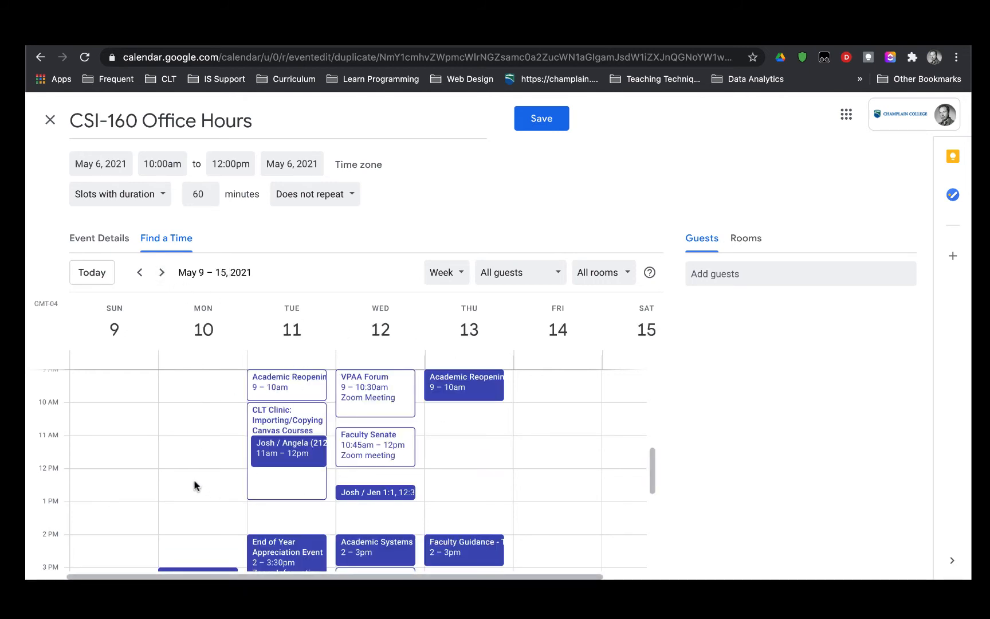
{"action": "left_click", "coordinate": [195, 418]}
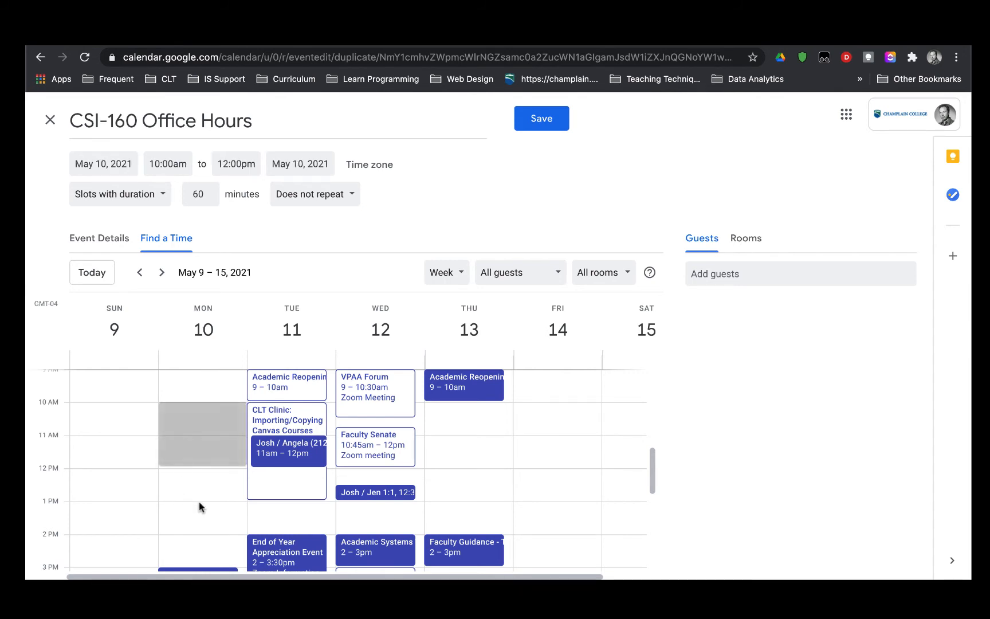
{"action": "left_click", "coordinate": [199, 503]}
{"action": "left_click", "coordinate": [197, 408]}
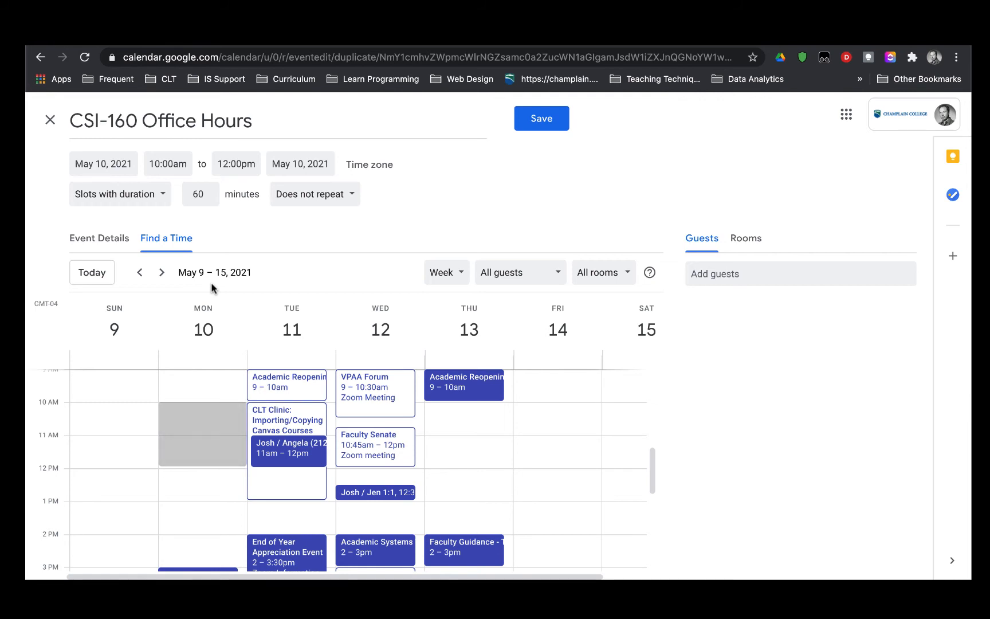
Return to the duplicate's event details and discard the unsaved copy
{"action": "left_click", "coordinate": [107, 243]}
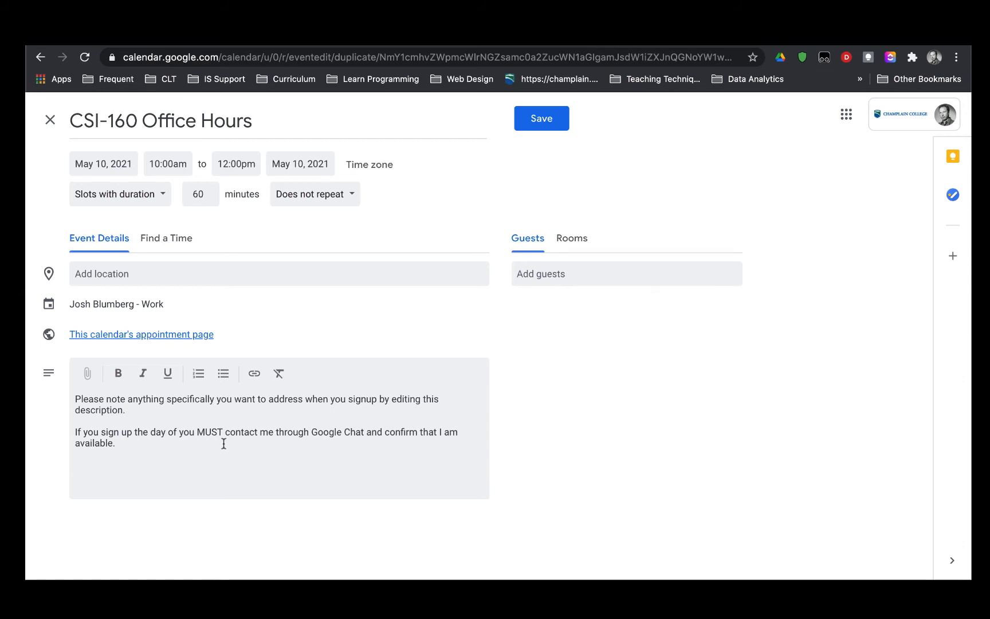
{"action": "left_click", "coordinate": [47, 123]}
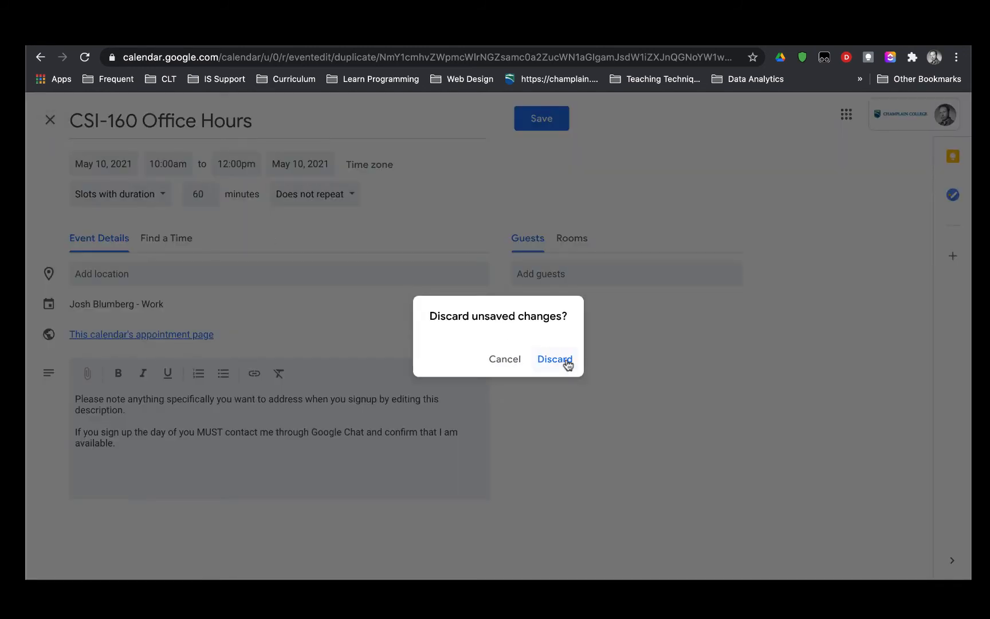
{"action": "left_click", "coordinate": [555, 359]}
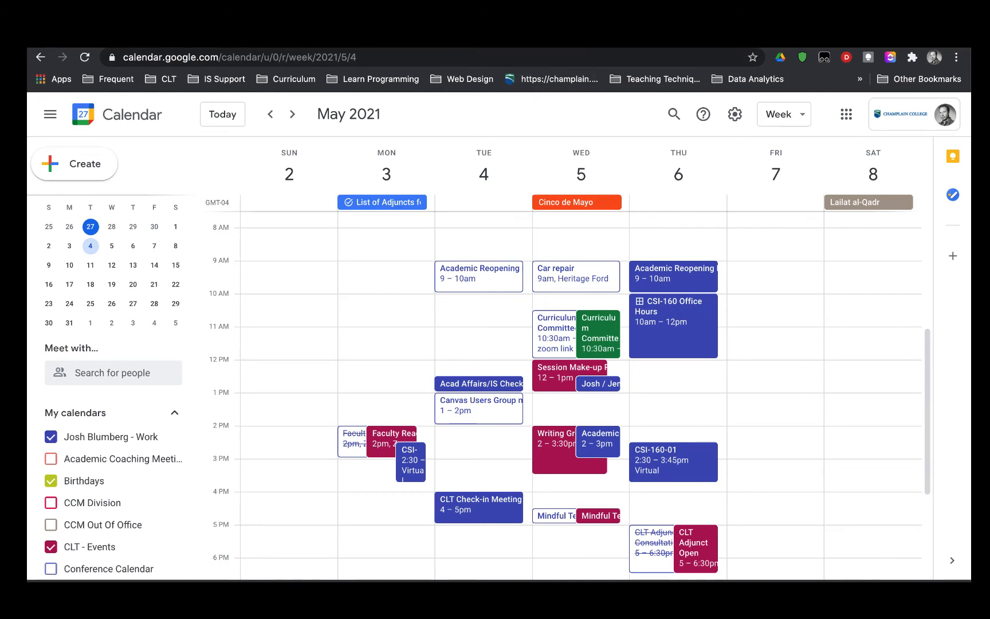
Switch to Google Meet, create a meeting for later and copy its joining info
{"action": "key", "text": "ctrl+Tab"}
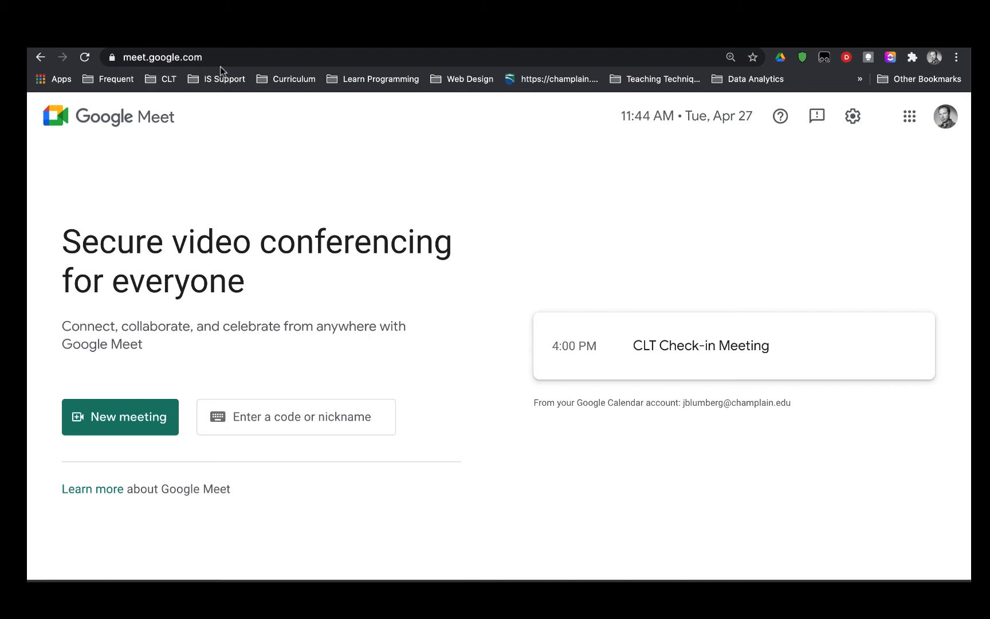
{"action": "left_click", "coordinate": [126, 420]}
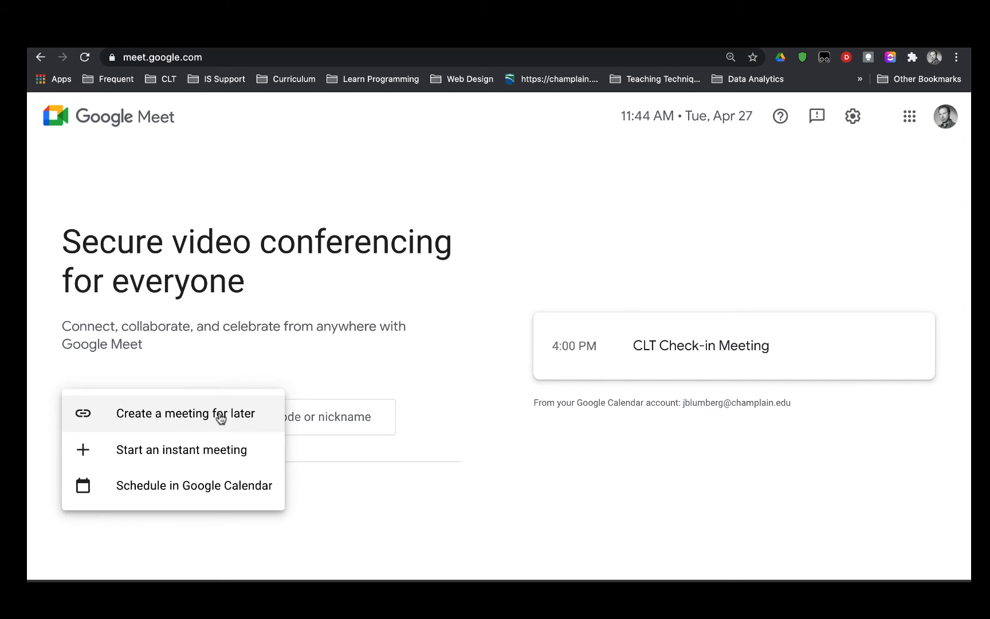
{"action": "left_click", "coordinate": [166, 414]}
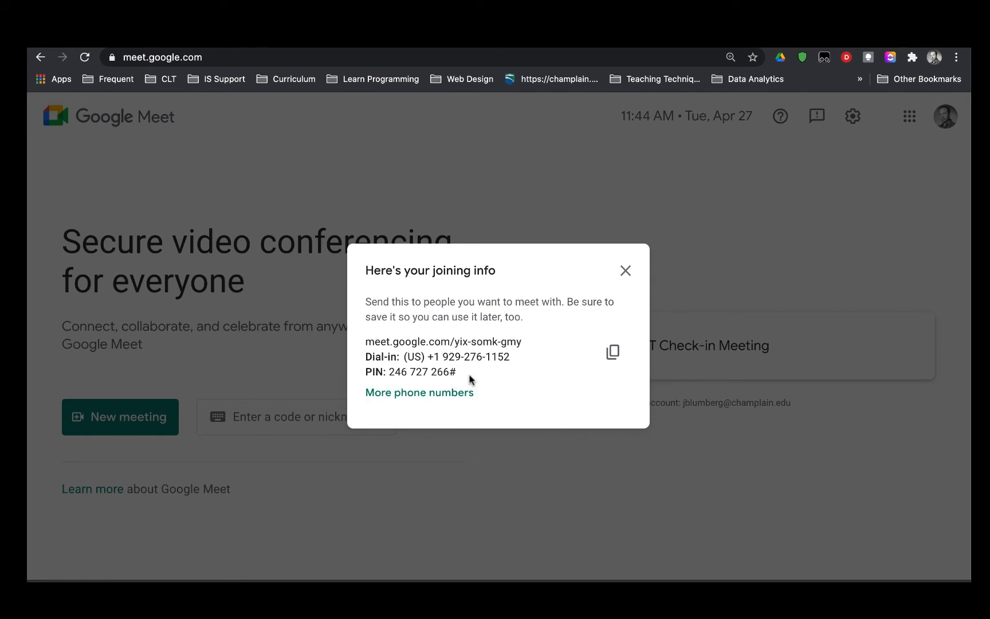
{"action": "left_click", "coordinate": [613, 358]}
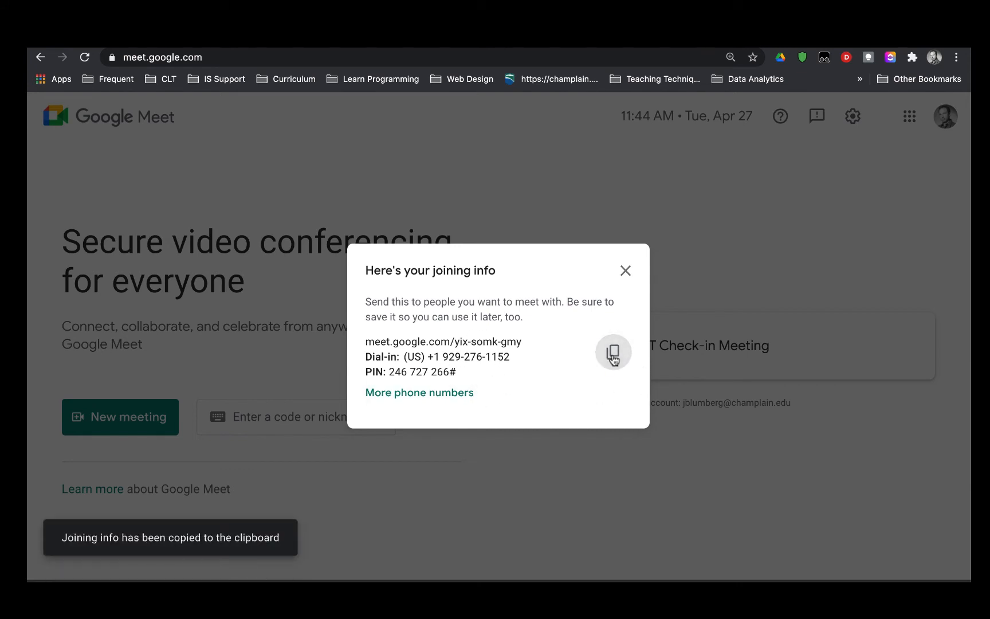
{"action": "left_click", "coordinate": [625, 271]}
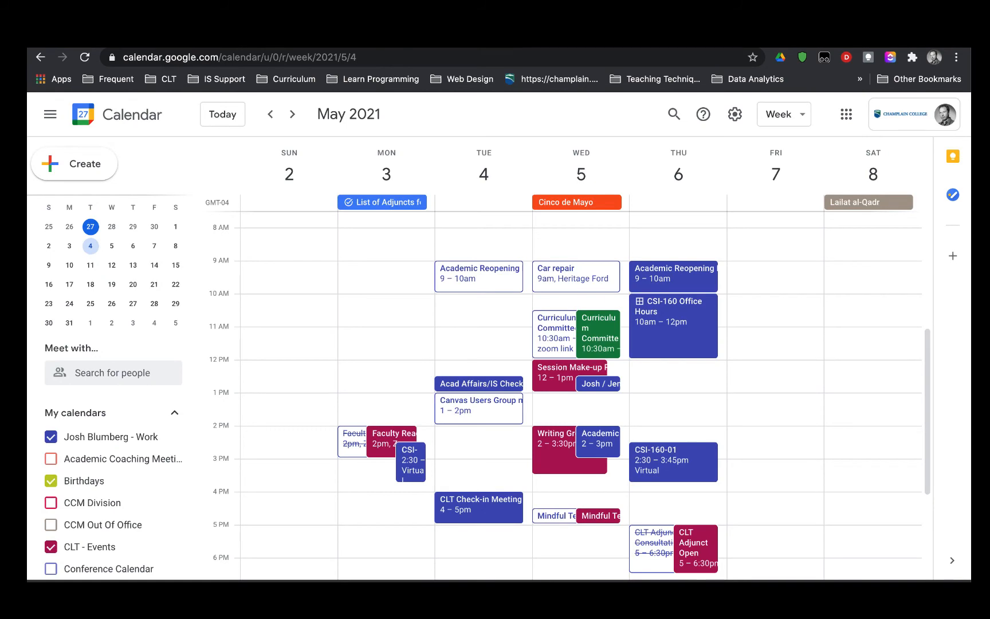
Edit the May 6 CSI-160 Office Hours event and paste the Meet joining info, including the dial-in PIN, at the end of its description
{"action": "left_click", "coordinate": [662, 330]}
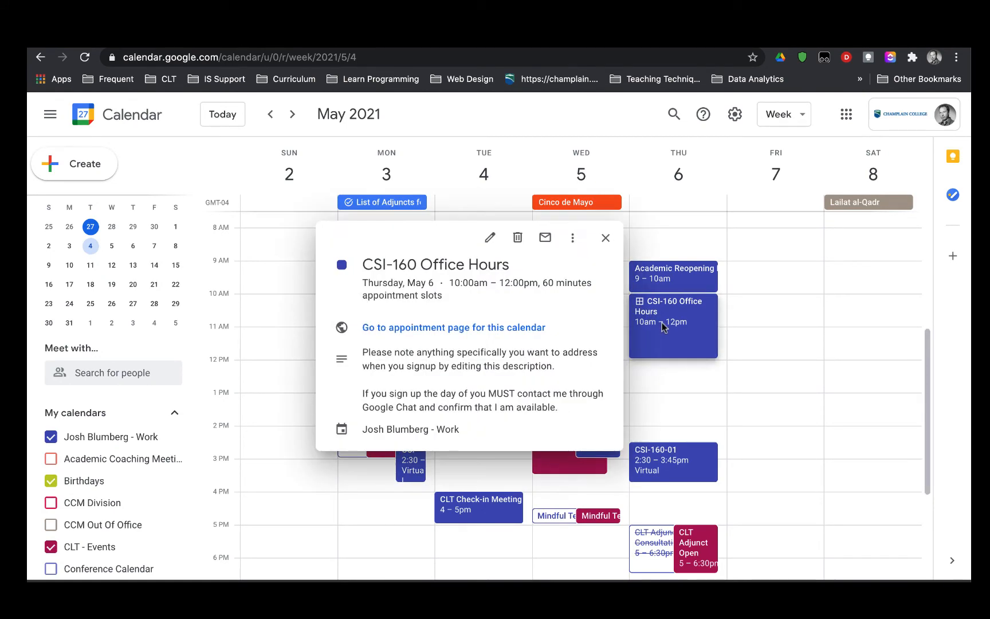
{"action": "left_click", "coordinate": [488, 238]}
{"action": "left_click", "coordinate": [194, 463]}
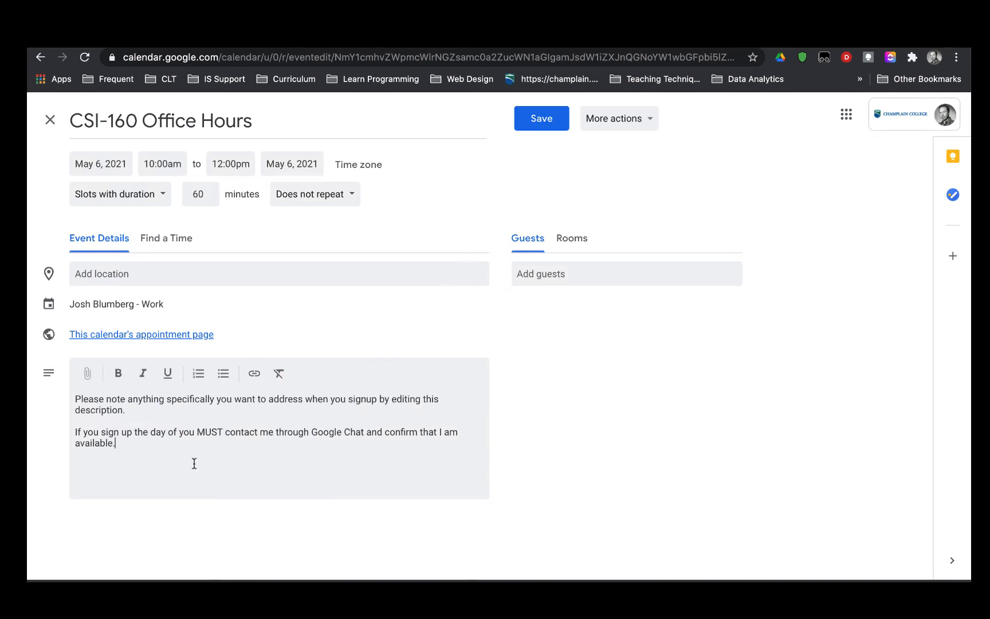
{"action": "key", "text": "Return"}
{"action": "key", "text": "Return"}
{"action": "key", "text": "super+v"}
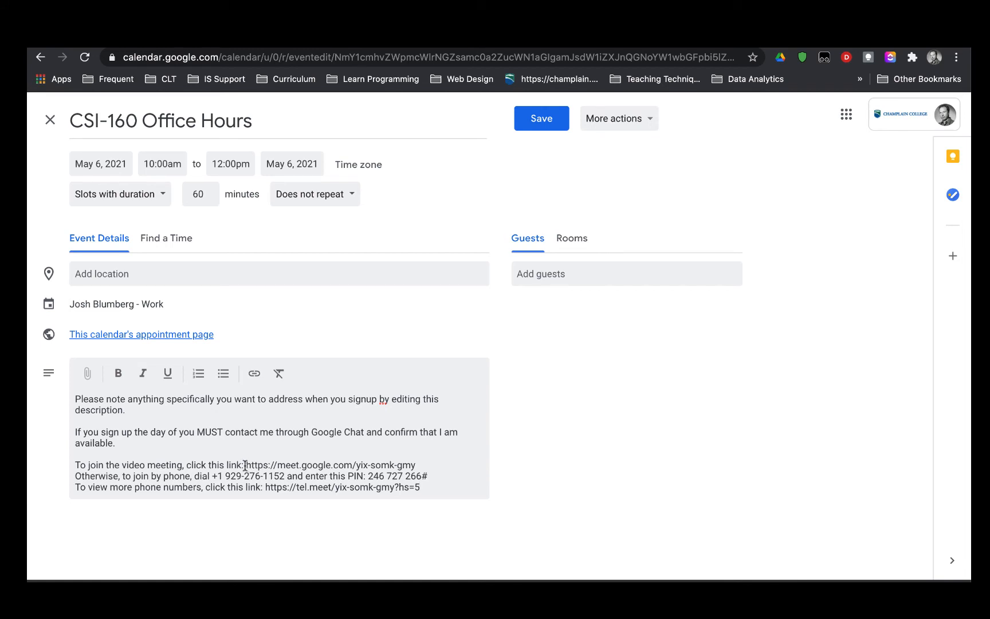
Copy the Google Meet video link from the description into the event's location
{"action": "left_click", "coordinate": [402, 464]}
{"action": "left_click_drag", "start_coordinate": [418, 466], "coordinate": [247, 467]}
{"action": "left_click", "coordinate": [247, 467]}
{"action": "key", "text": "shift+End"}
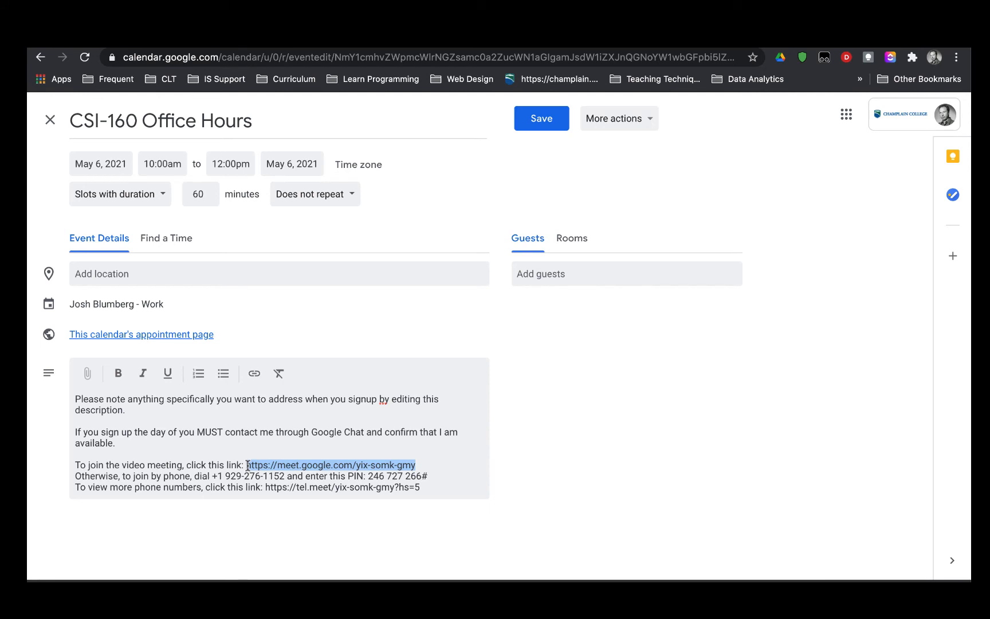
{"action": "key", "text": "super+c"}
{"action": "left_click", "coordinate": [122, 275]}
{"action": "key", "text": "super+v"}
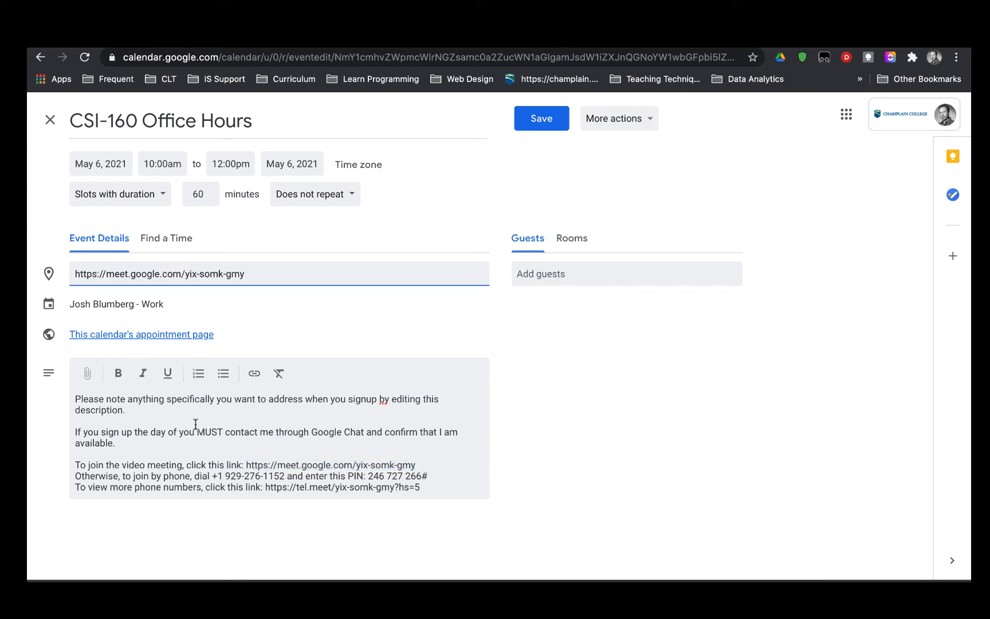
Remove the formatting from the whole description and delete the extra blank line above the joining info
{"action": "left_click", "coordinate": [225, 451]}
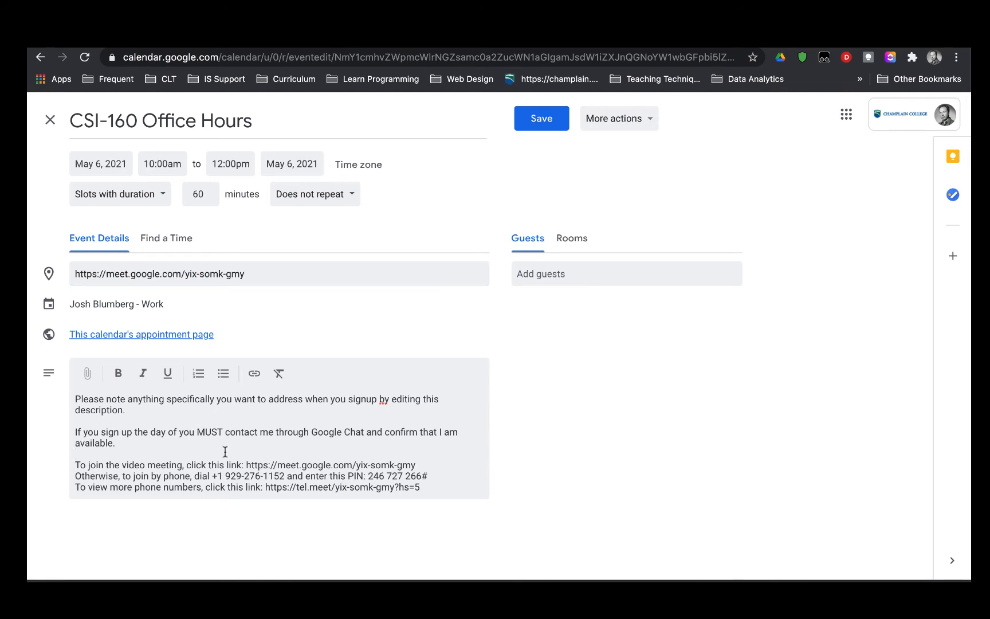
{"action": "key", "text": "super+a"}
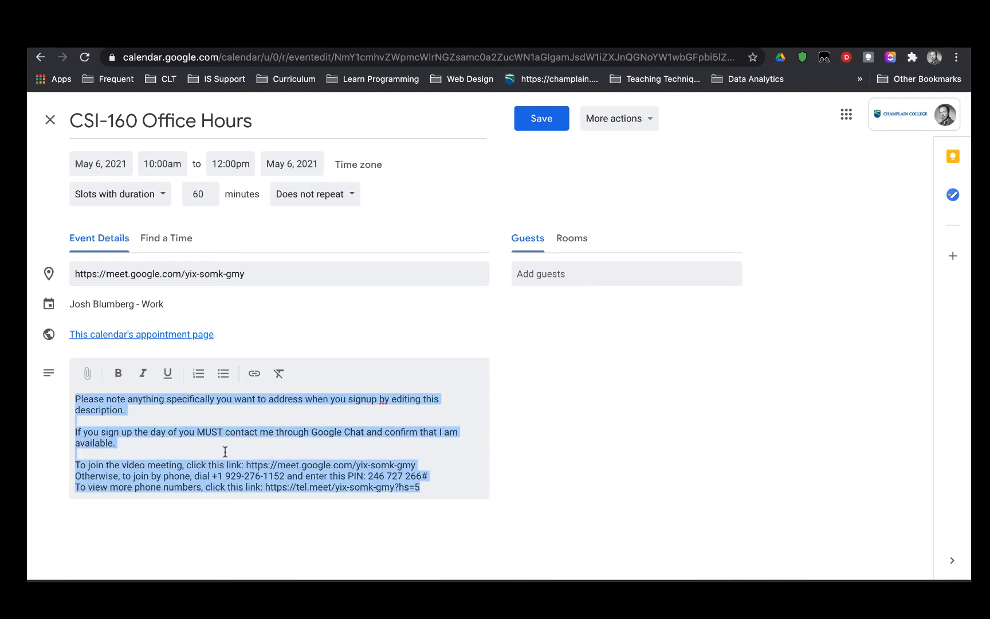
{"action": "left_click", "coordinate": [279, 375]}
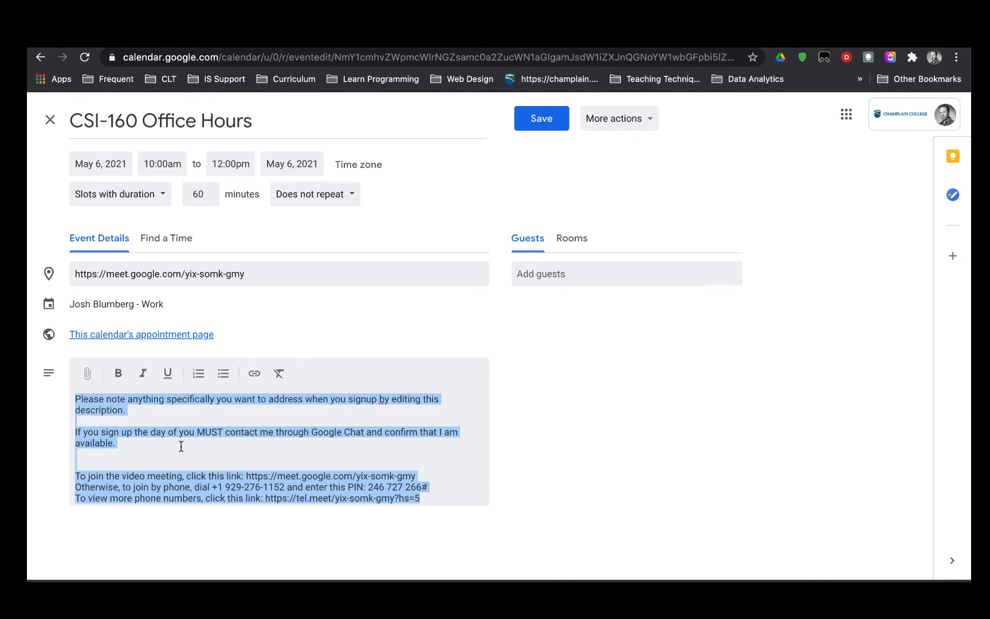
{"action": "left_click", "coordinate": [157, 460]}
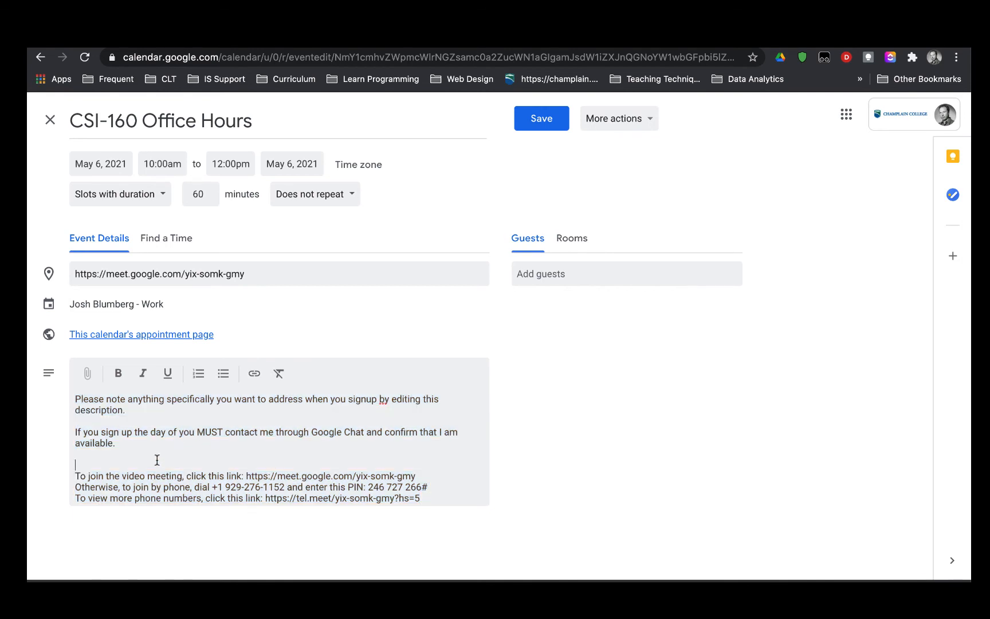
{"action": "key", "text": "BackSpace"}
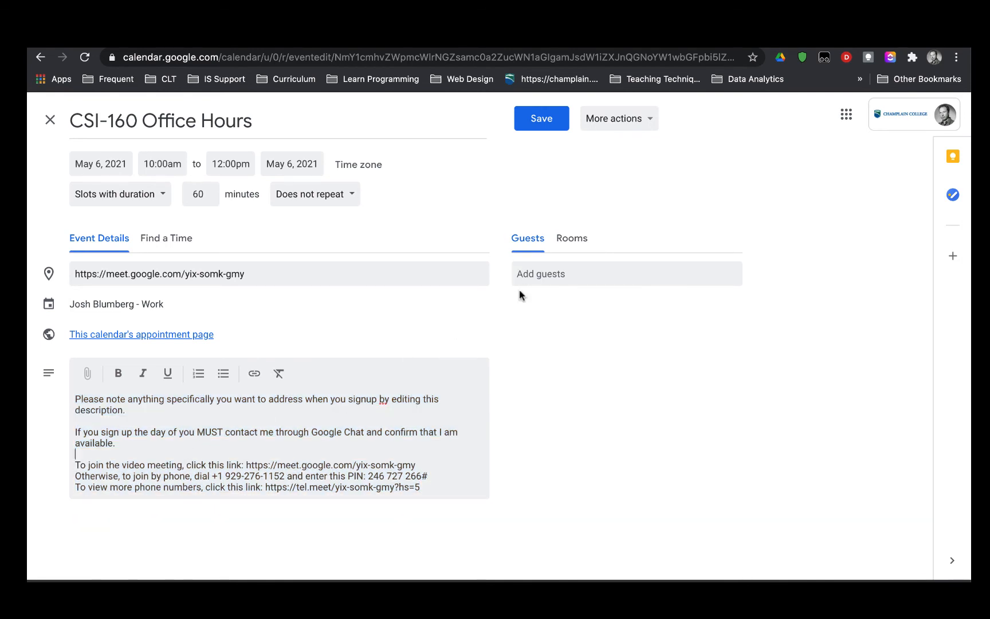
Save the CSI-160 Office Hours event and check its meeting link and description in the event details
{"action": "left_click", "coordinate": [553, 121]}
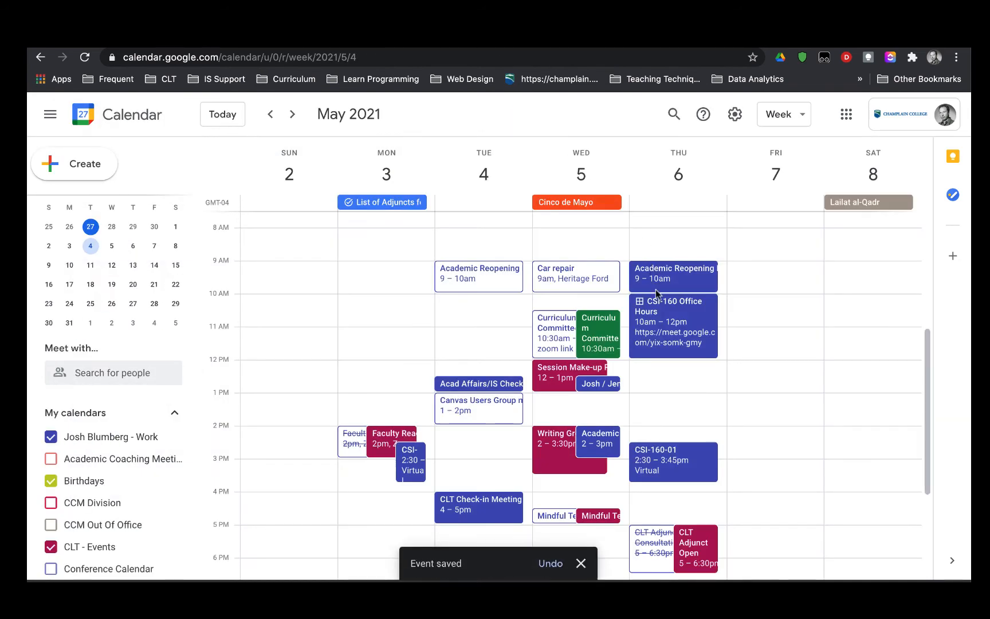
{"action": "left_click", "coordinate": [663, 312]}
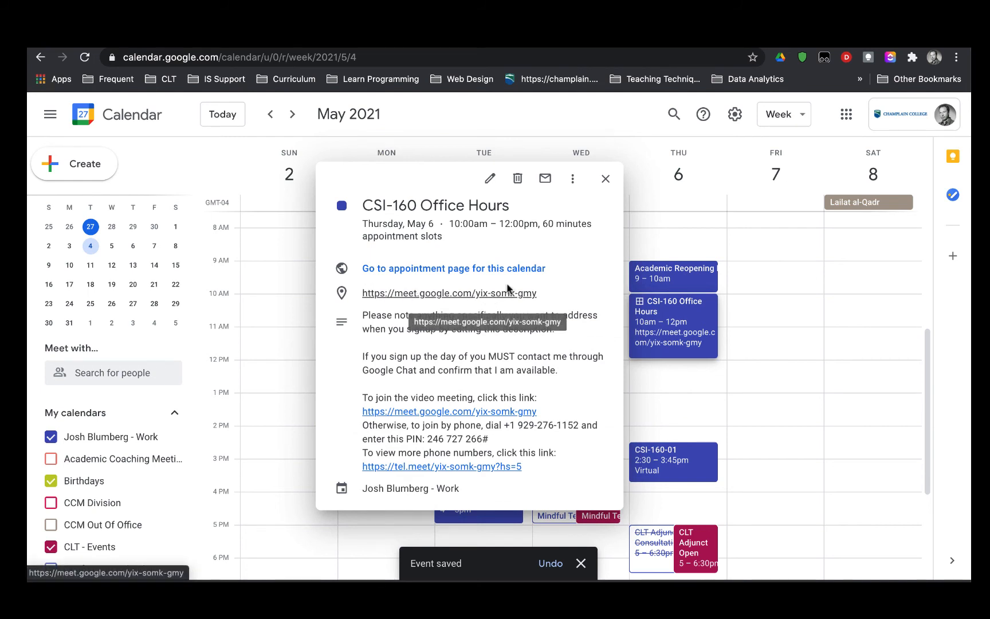
{"action": "left_click", "coordinate": [606, 179]}
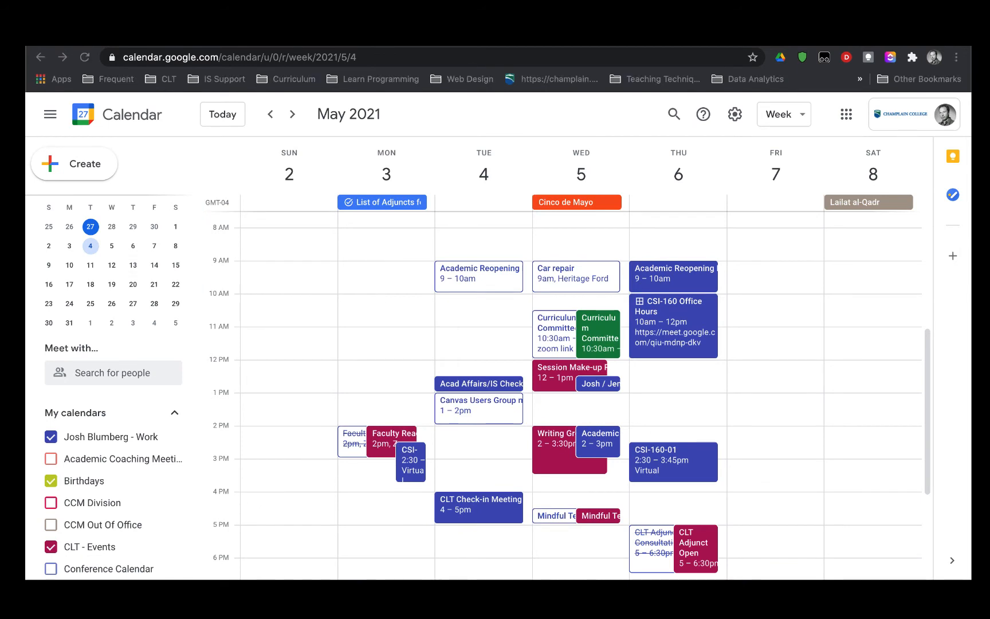
Bring the Personal Meeting ID invitation over from Zoom and paste it into the CSI-160 Office Hours description, above the Google Meet joining info
{"action": "left_click_drag", "start_coordinate": [27, 214], "coordinate": [411, 60]}
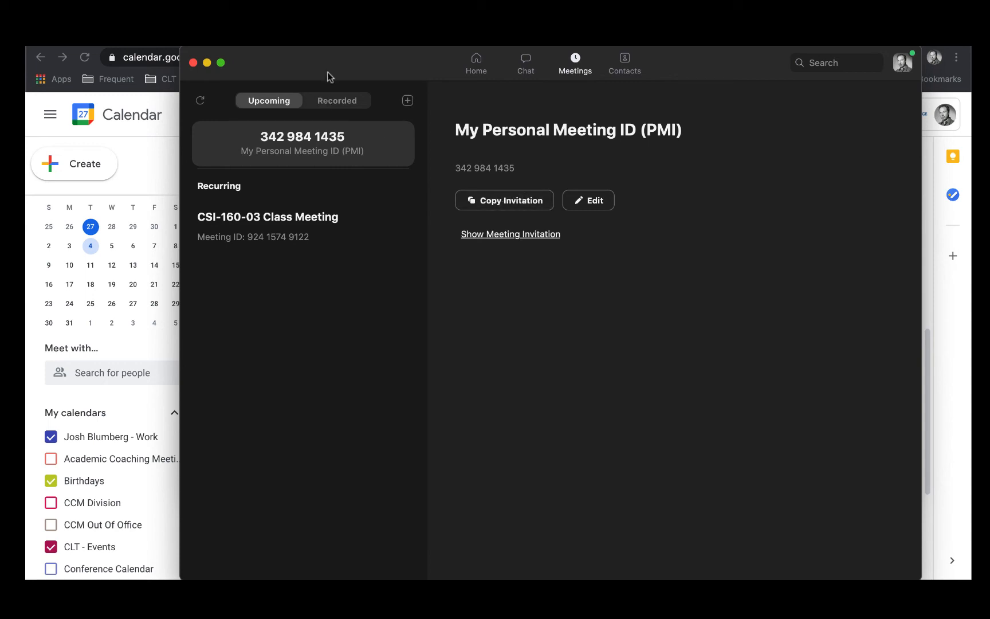
{"action": "left_click_drag", "start_coordinate": [329, 73], "coordinate": [25, 72]}
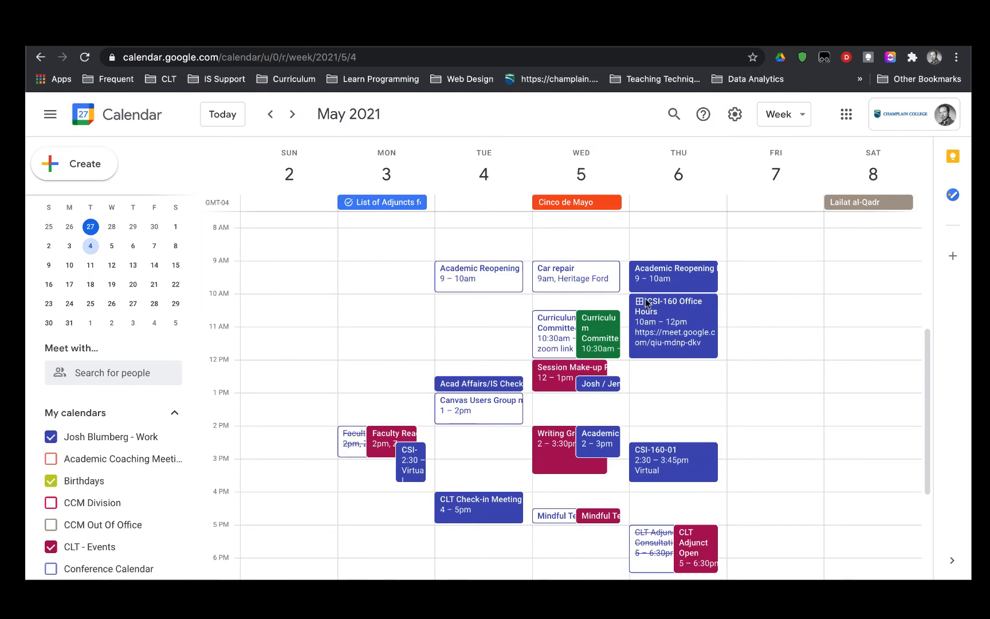
{"action": "left_click", "coordinate": [671, 322]}
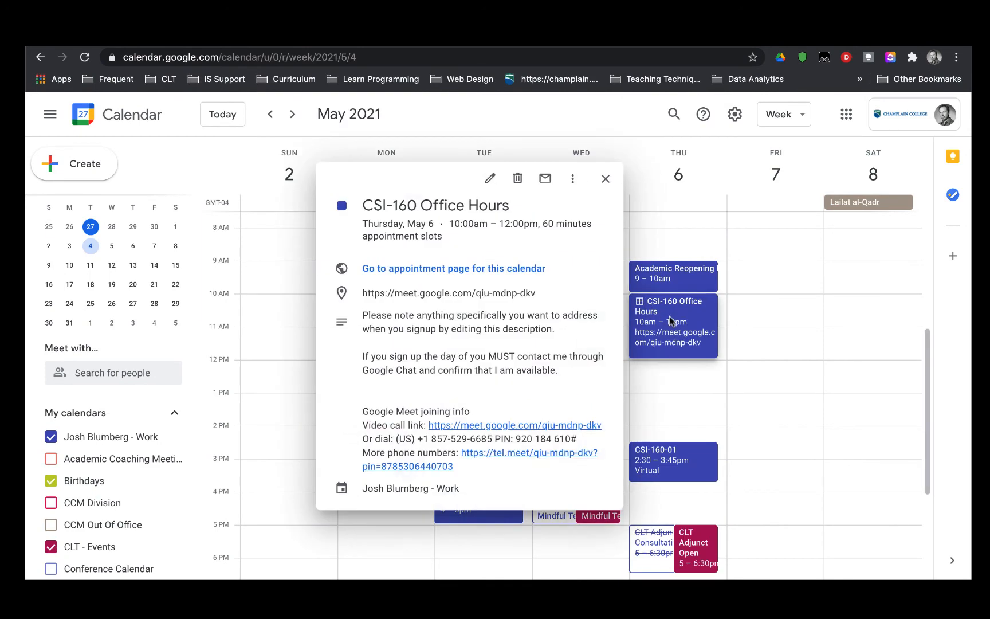
{"action": "left_click", "coordinate": [490, 178]}
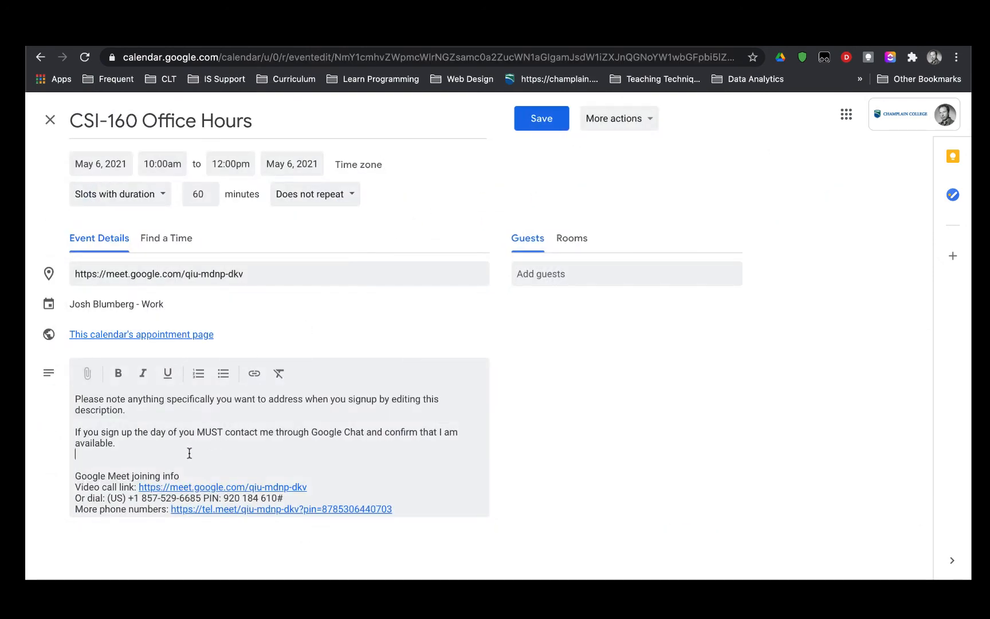
{"action": "key", "text": "Return"}
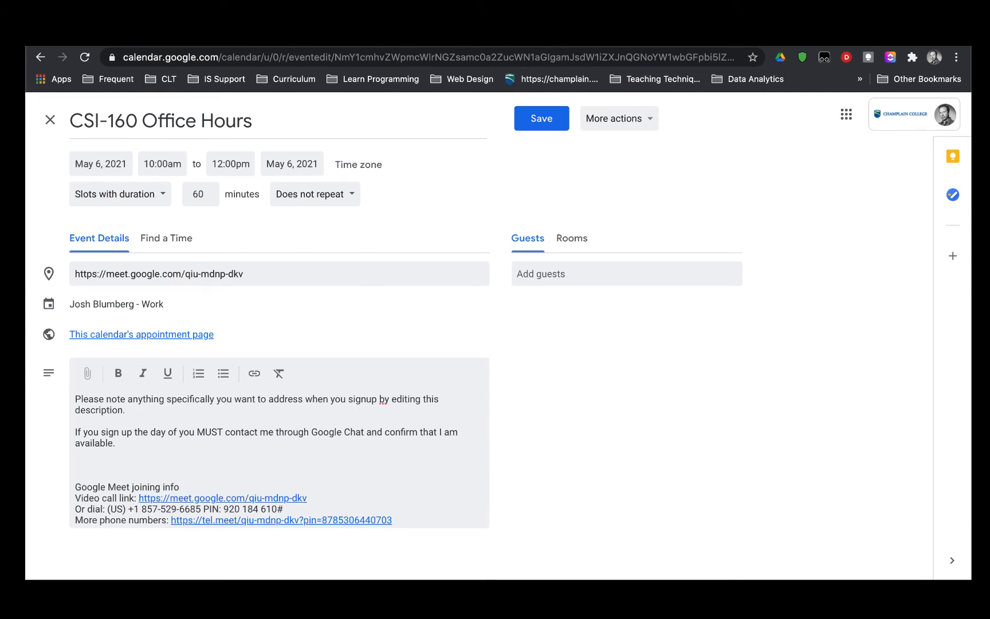
{"action": "key", "text": "ctrl+v"}
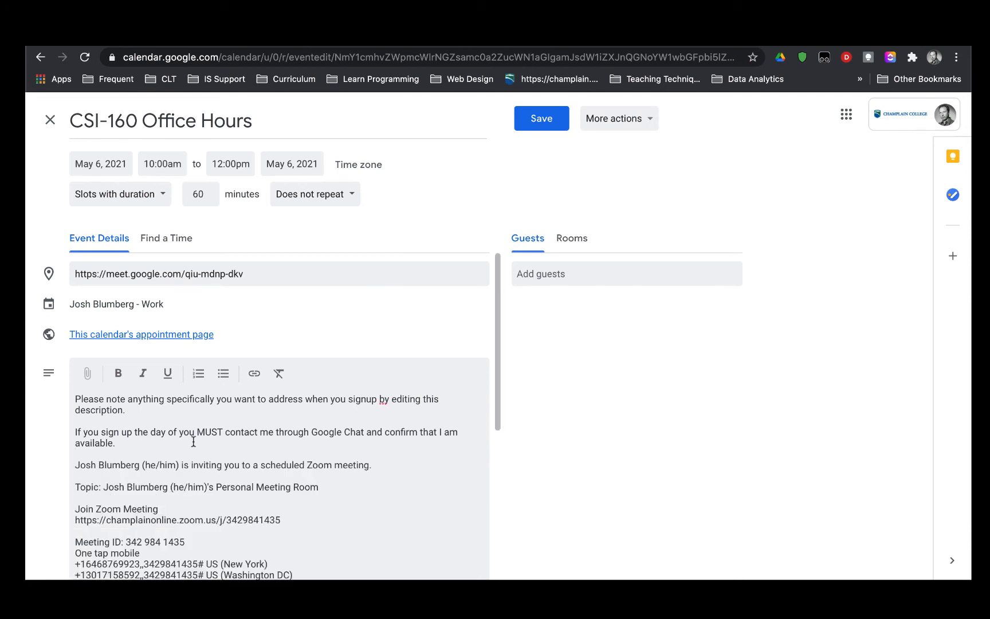
Review the pasted Zoom invitation, its dial-in numbers and the event's repeat options
{"action": "scroll", "coordinate": [193, 442], "scroll_direction": "down", "scroll_amount": 3}
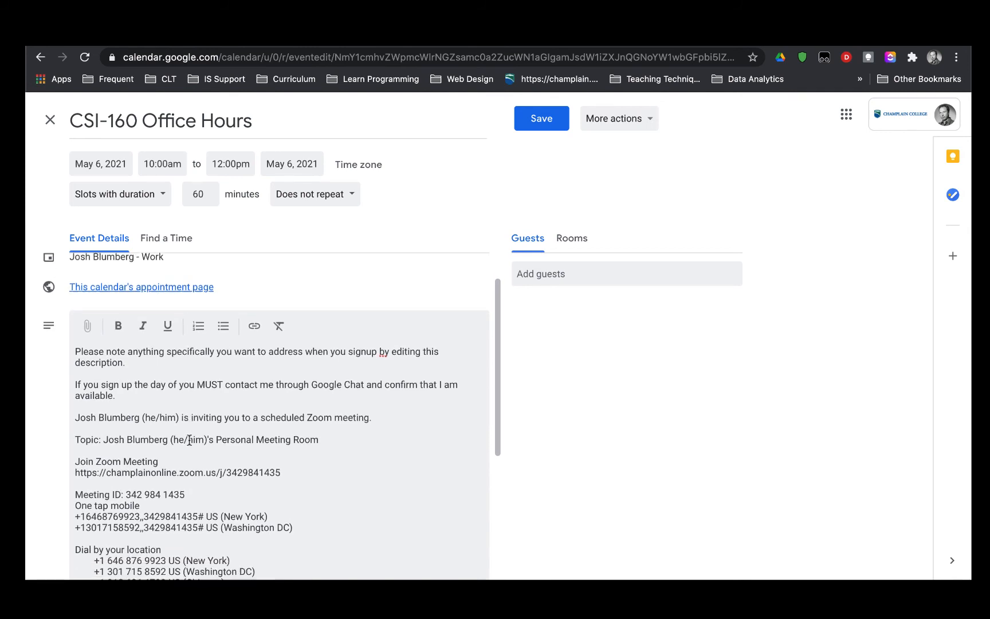
{"action": "scroll", "coordinate": [190, 440], "scroll_direction": "down", "scroll_amount": 3}
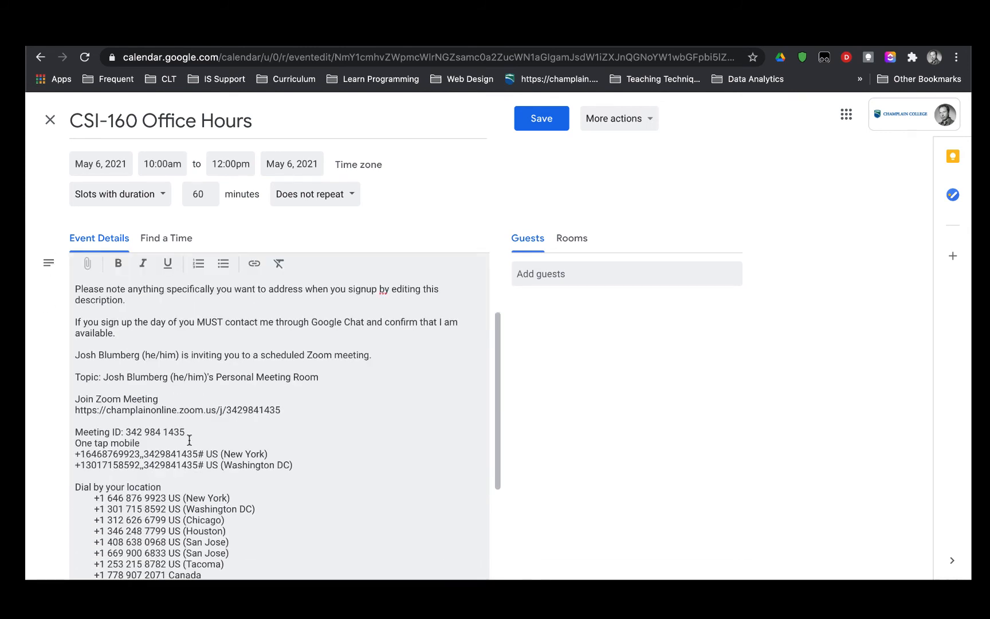
{"action": "left_click", "coordinate": [332, 192]}
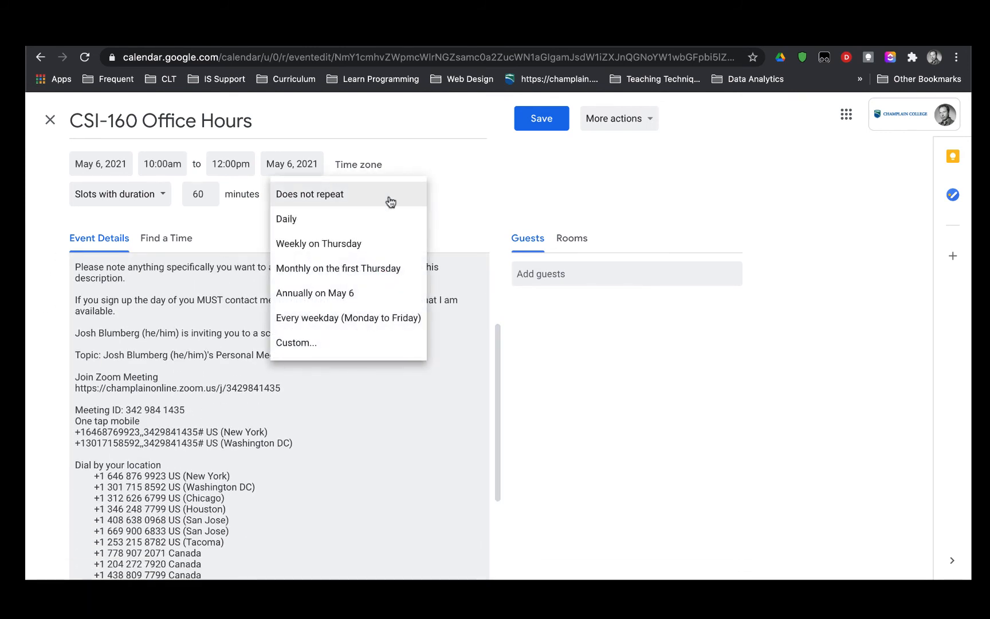
{"action": "left_click", "coordinate": [490, 187]}
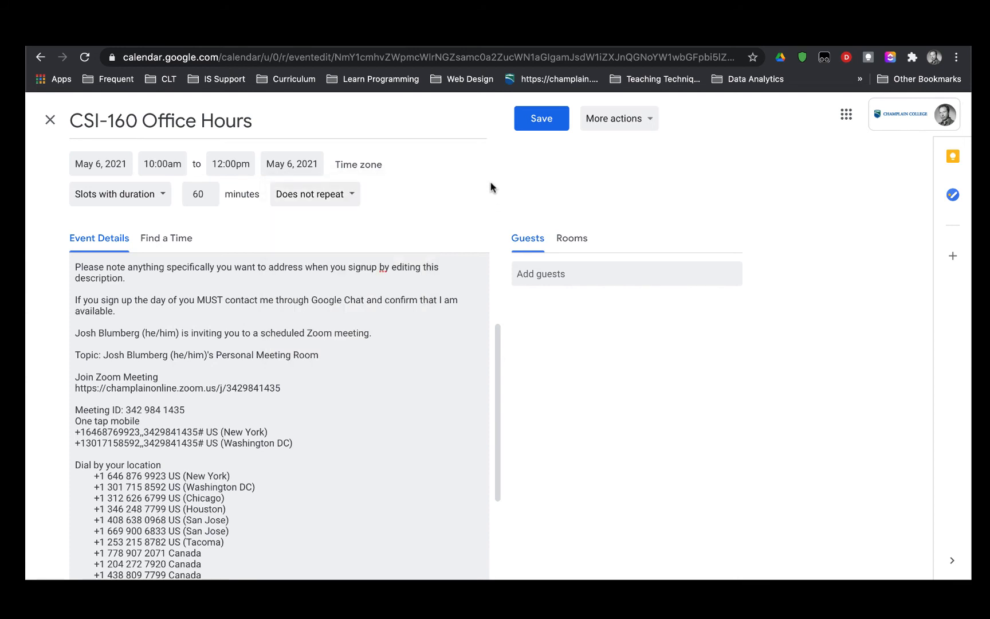
{"action": "scroll", "coordinate": [250, 459], "scroll_direction": "down", "scroll_amount": 5}
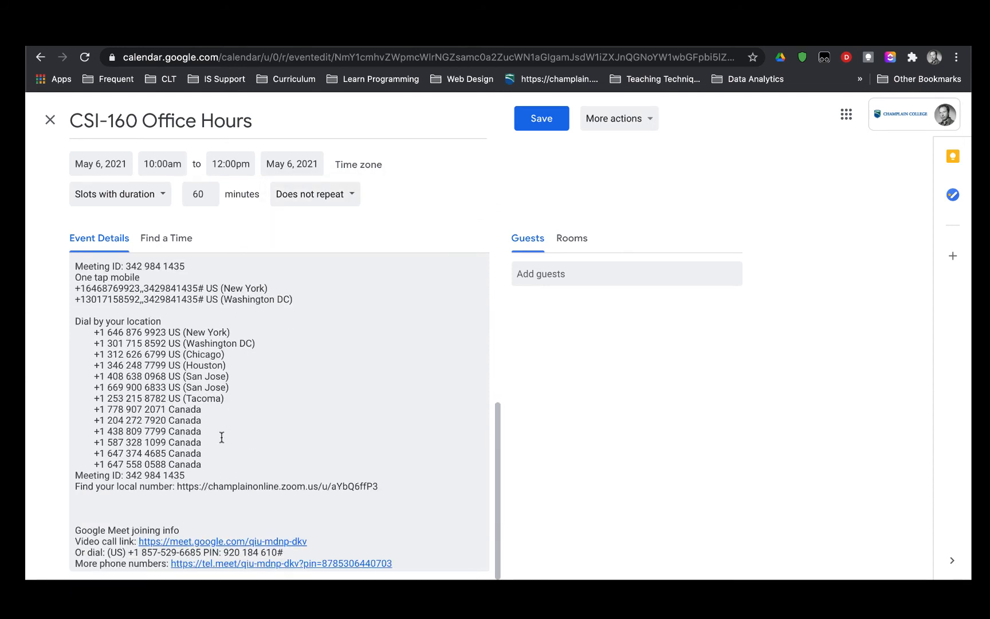
{"action": "left_click_drag", "start_coordinate": [227, 464], "coordinate": [90, 408]}
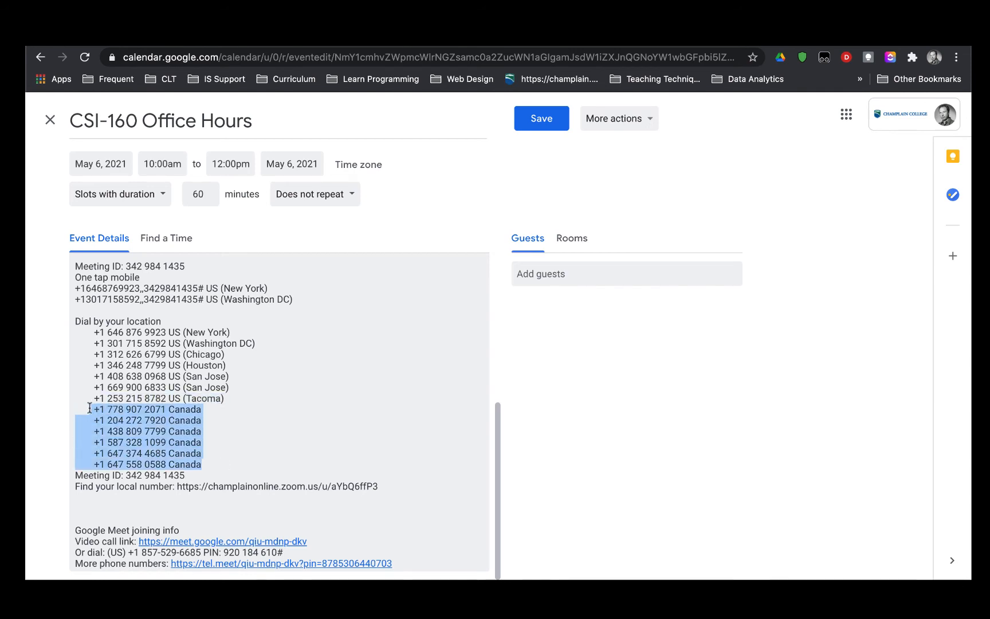
{"action": "left_click", "coordinate": [185, 509]}
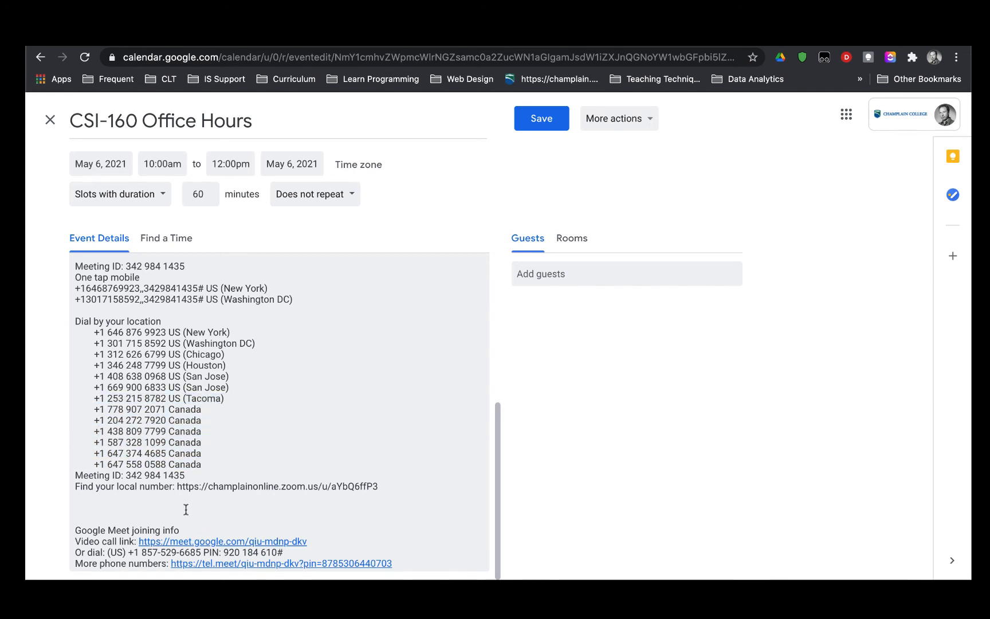
Replace the event's location with the Zoom join link copied from the description, and discard the unsaved changes
{"action": "scroll", "coordinate": [184, 504], "scroll_direction": "up", "scroll_amount": 2}
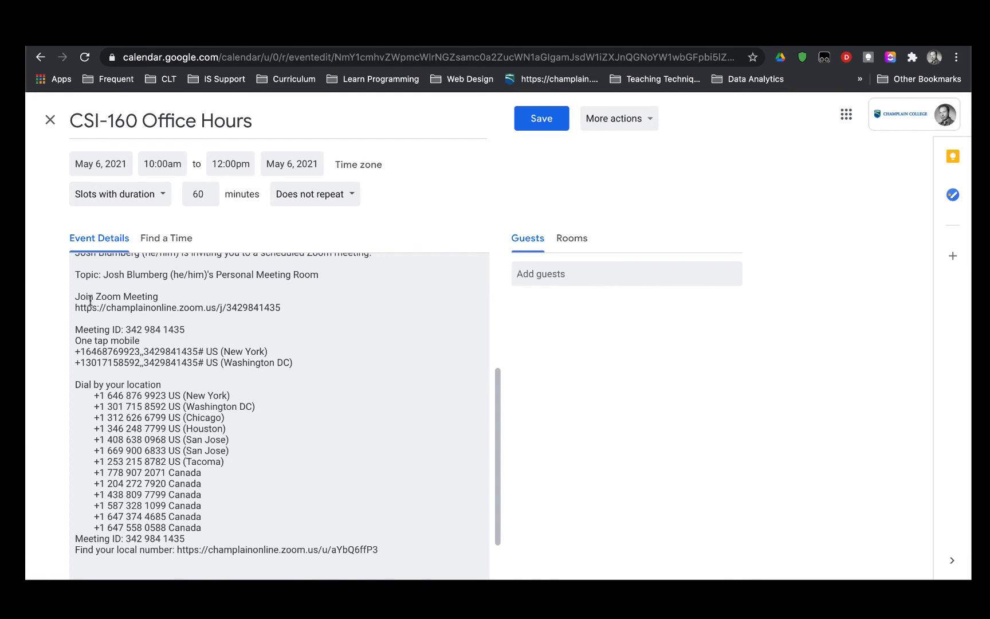
{"action": "left_click_drag", "start_coordinate": [74, 310], "coordinate": [281, 310]}
{"action": "key", "text": "ctrl+c"}
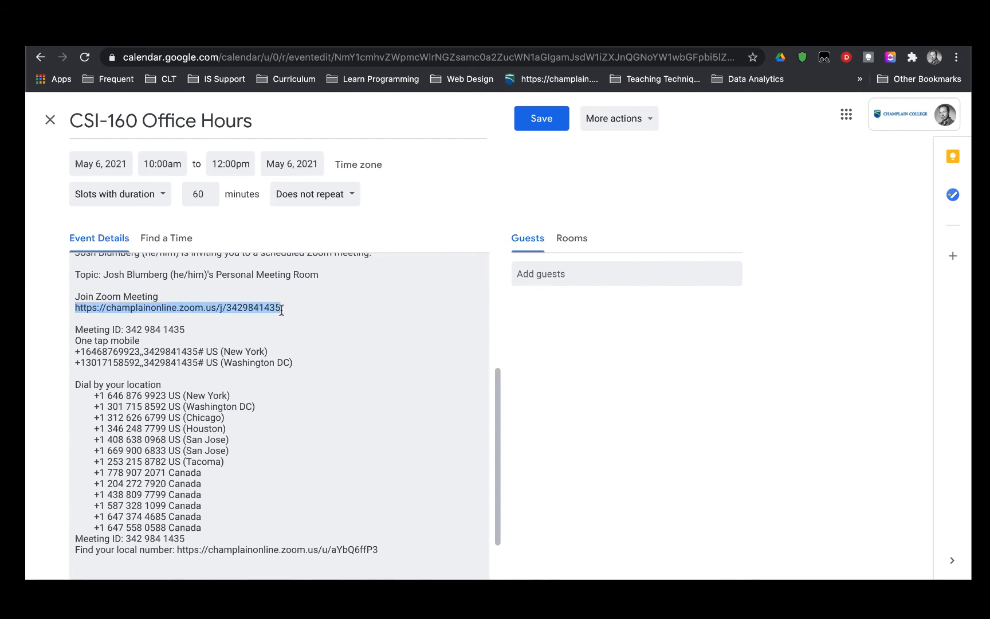
{"action": "scroll", "coordinate": [321, 403], "scroll_direction": "up", "scroll_amount": 5}
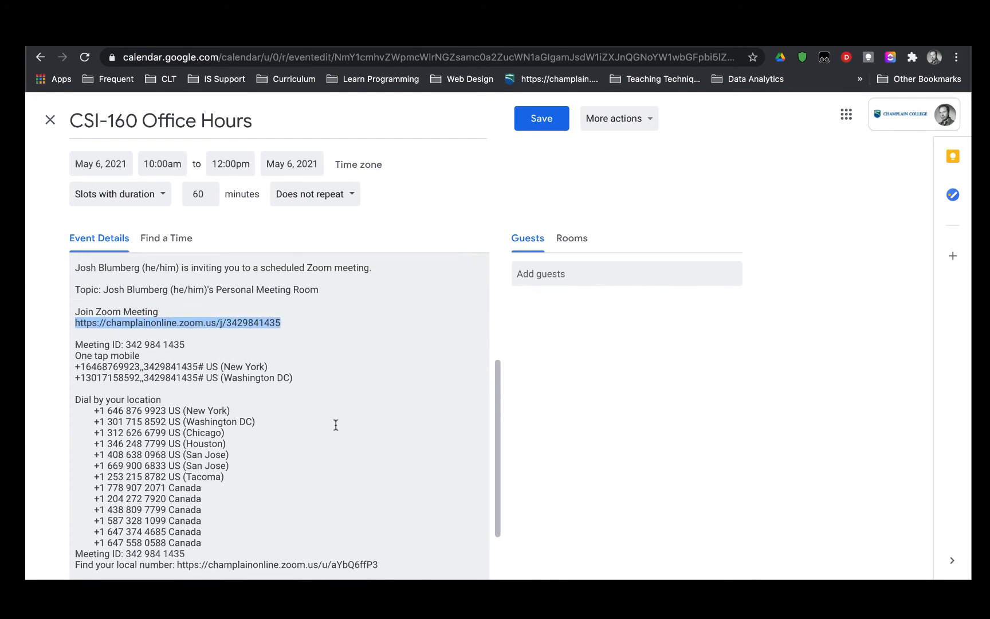
{"action": "scroll", "coordinate": [144, 338], "scroll_direction": "up", "scroll_amount": 1}
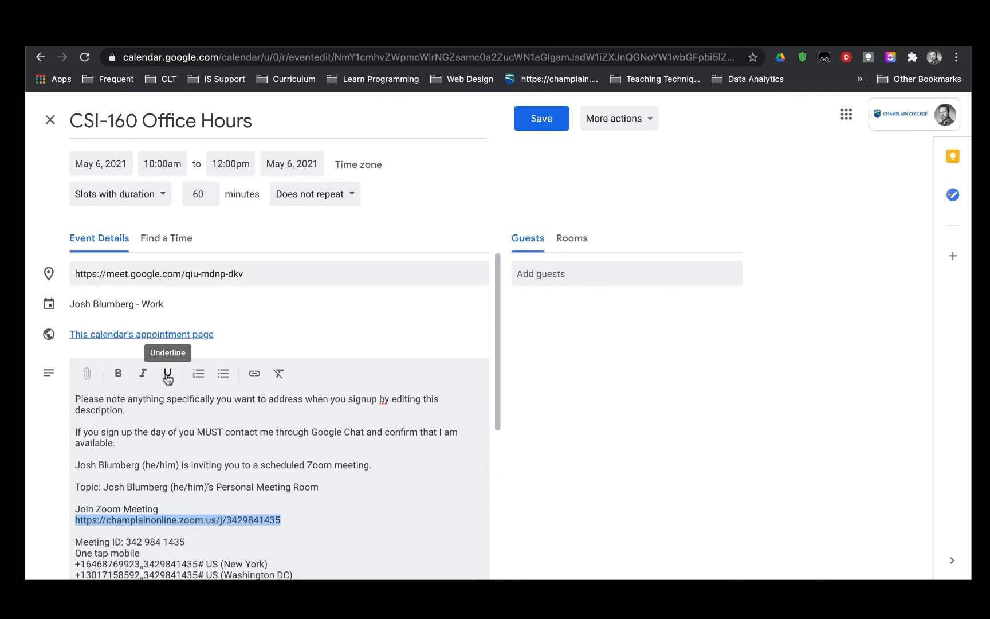
{"action": "left_click_drag", "start_coordinate": [247, 274], "coordinate": [37, 277]}
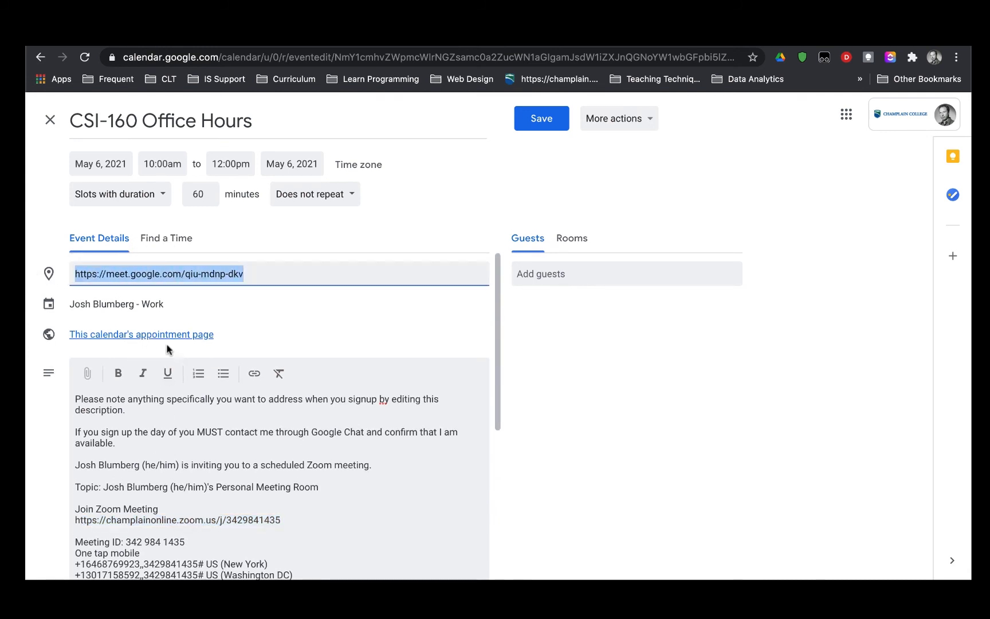
{"action": "key", "text": "ctrl+v"}
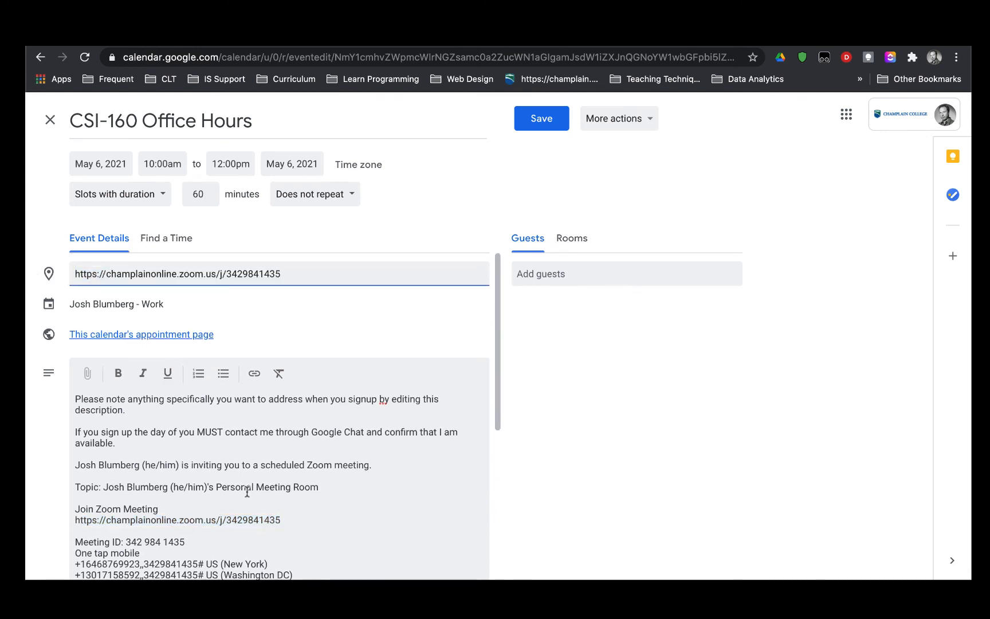
{"action": "left_click", "coordinate": [49, 124]}
{"action": "left_click", "coordinate": [555, 365]}
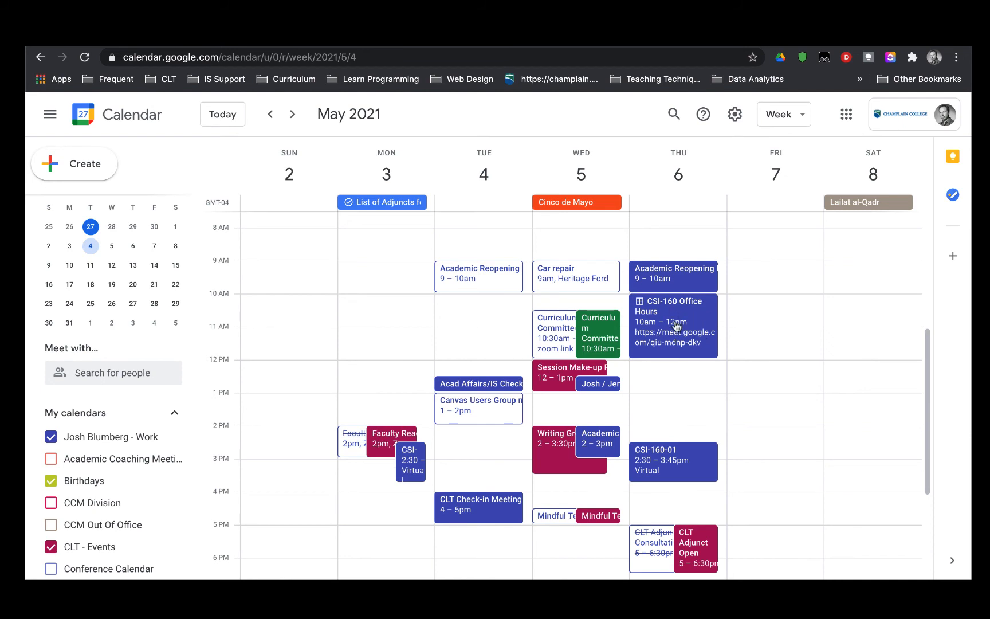
Open the calendar's appointment page from the CSI-160 Office Hours event details and show the week of May 2 – 8, 2021
{"action": "left_click", "coordinate": [677, 326]}
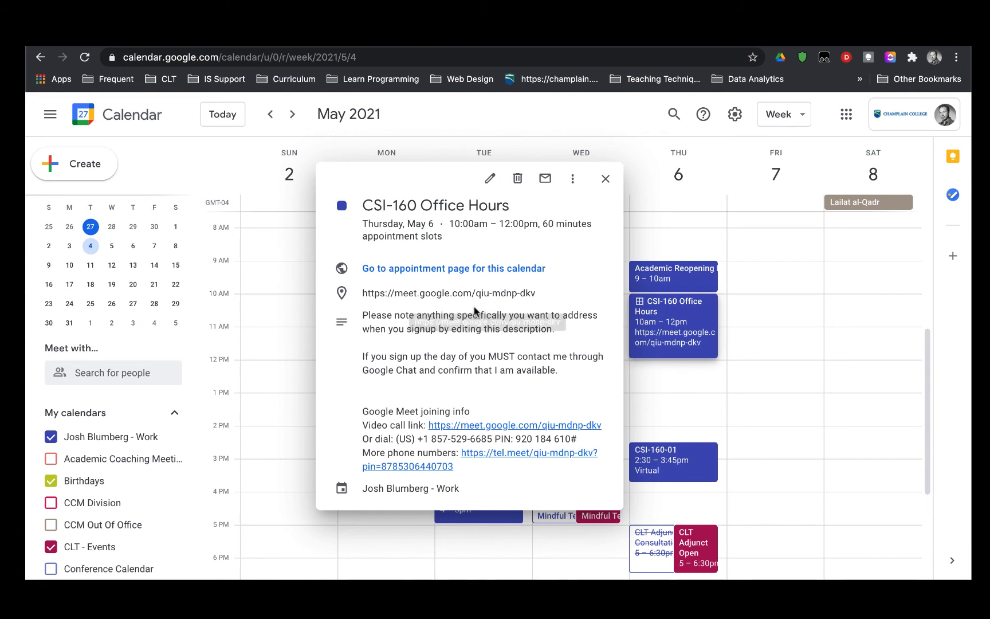
{"action": "left_click", "coordinate": [423, 269]}
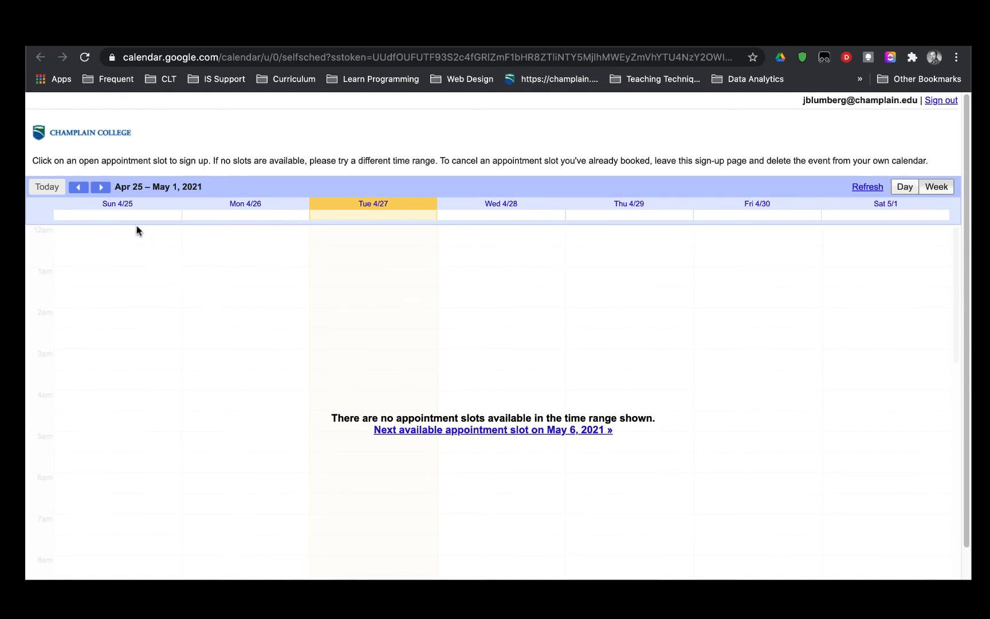
{"action": "left_click", "coordinate": [100, 186]}
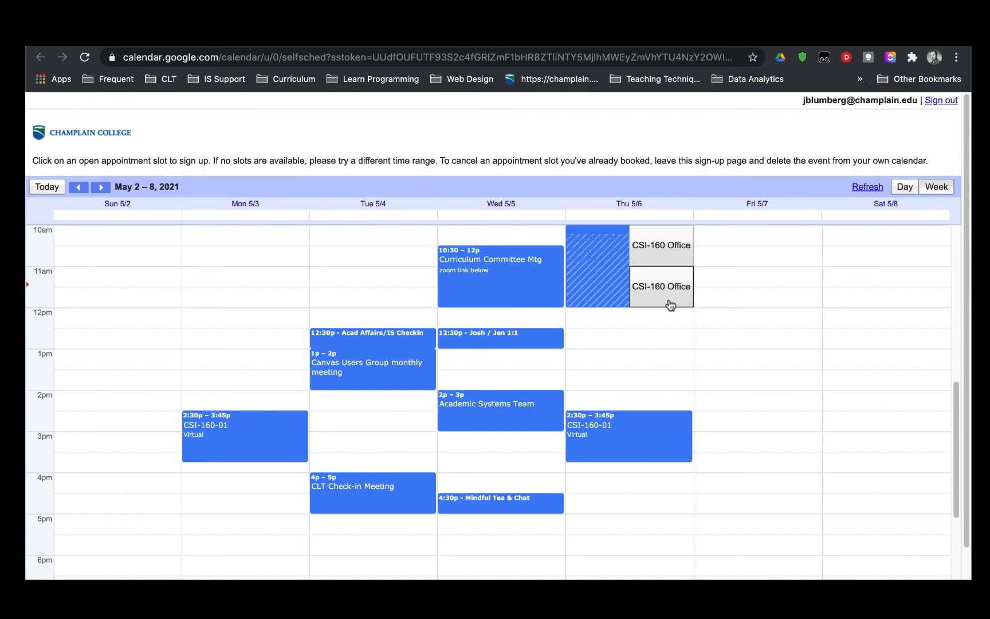
Review the booking form of the Thursday, May 6, 10am – 11am CSI-160 Office Hours slot and leave it without booking
{"action": "left_click", "coordinate": [661, 250]}
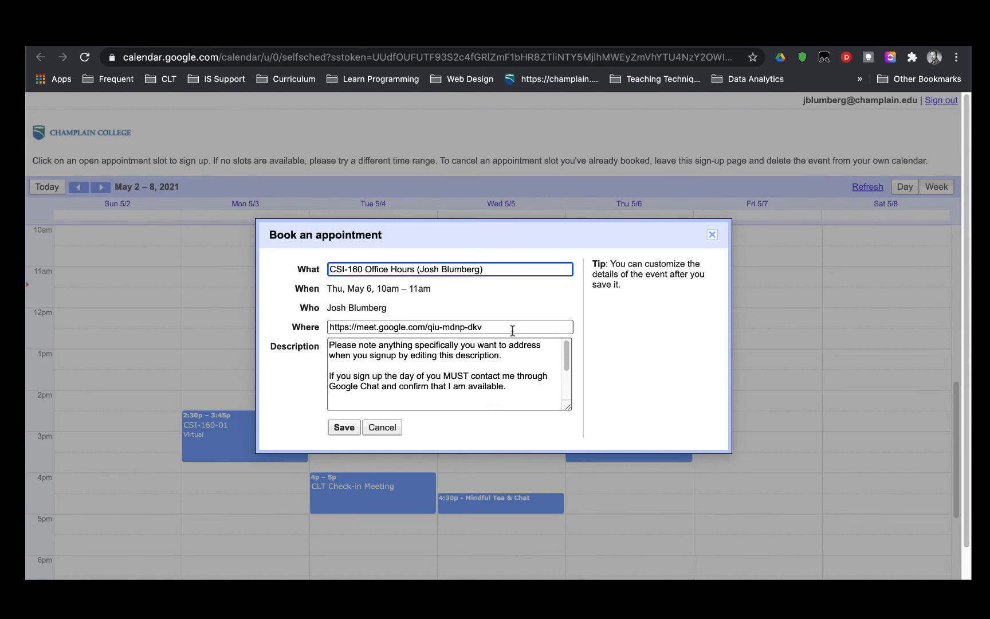
{"action": "left_click", "coordinate": [413, 378]}
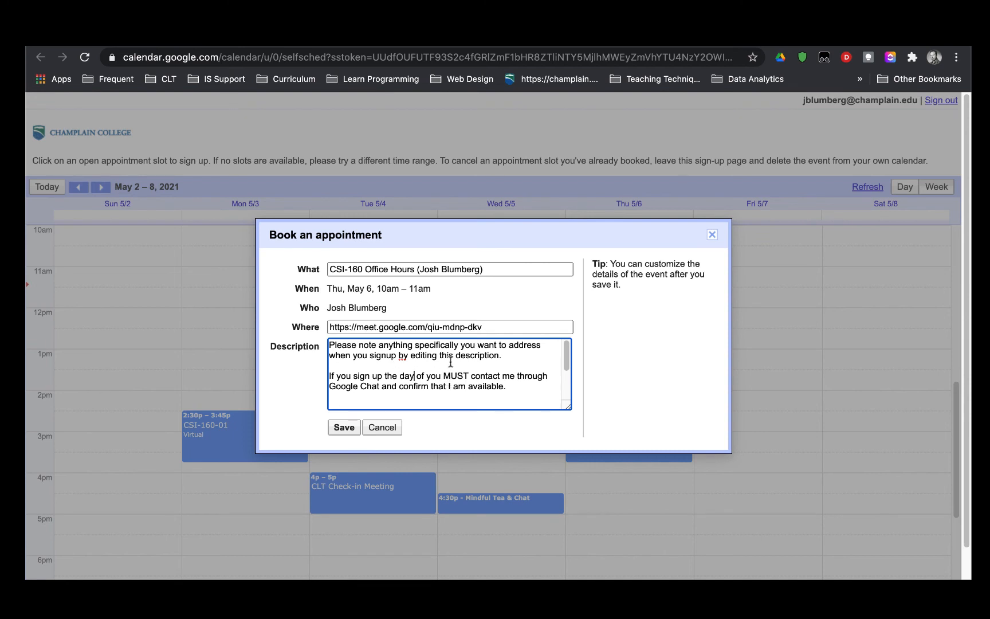
{"action": "left_click", "coordinate": [373, 345]}
{"action": "left_click", "coordinate": [393, 428]}
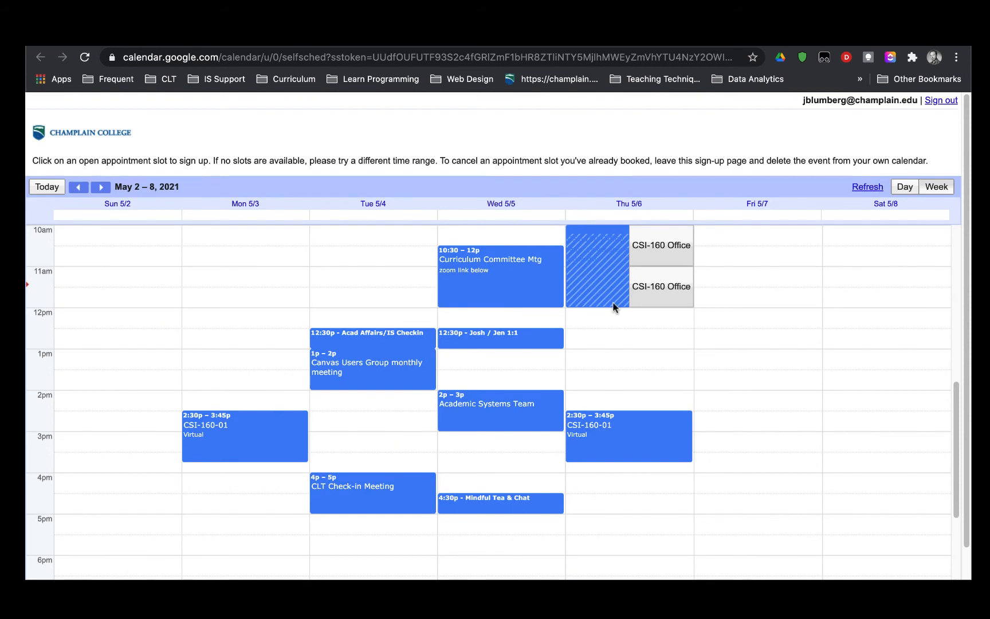
{"action": "left_click", "coordinate": [657, 254]}
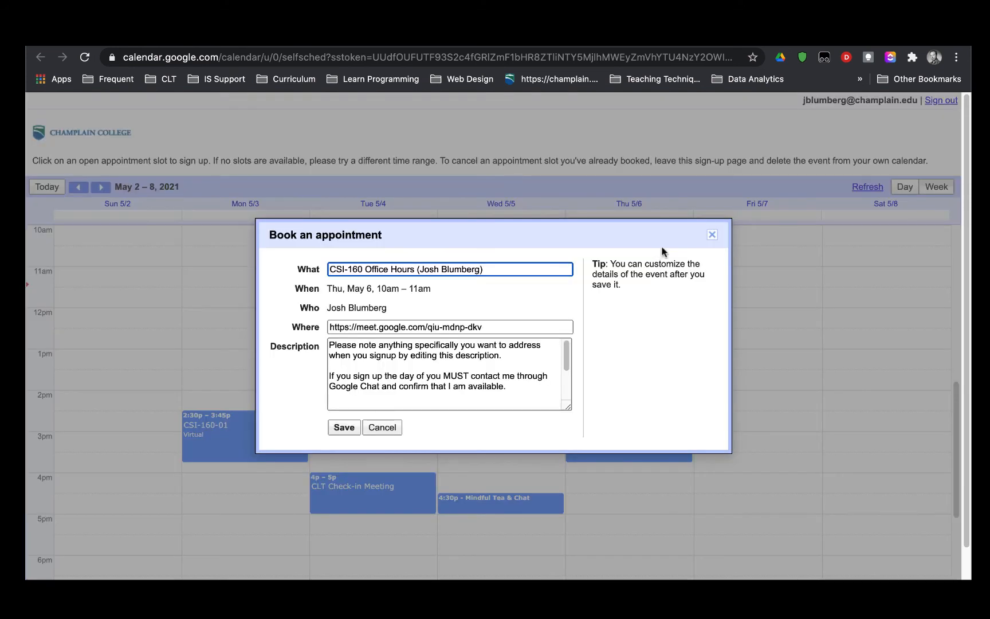
{"action": "left_click", "coordinate": [711, 235]}
Select the appointment page's web address, and close both the page and the event details
{"action": "left_click", "coordinate": [299, 57]}
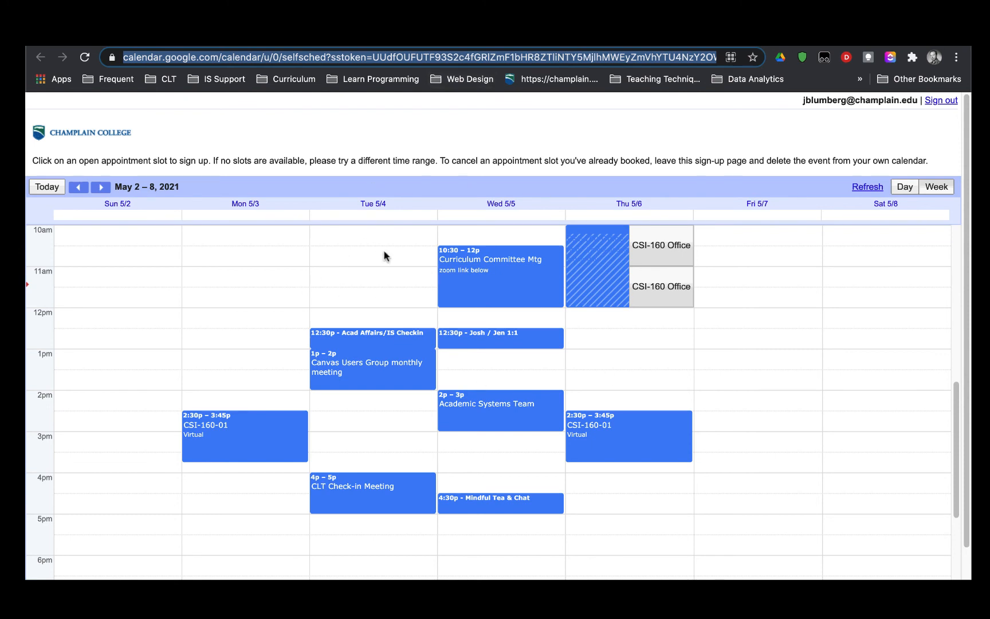
{"action": "key", "text": "ctrl+w"}
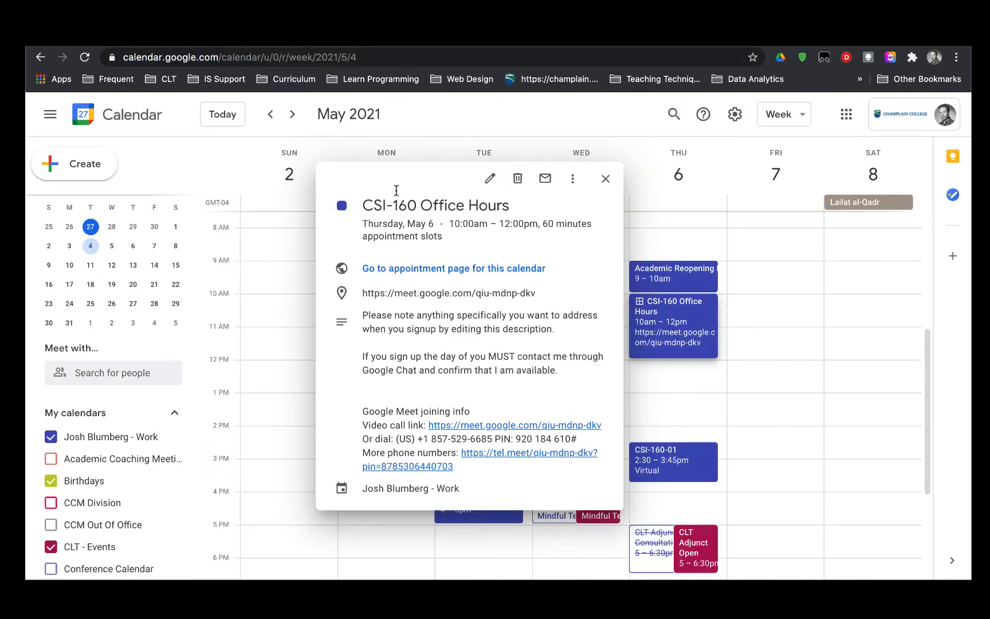
{"action": "left_click", "coordinate": [605, 179]}
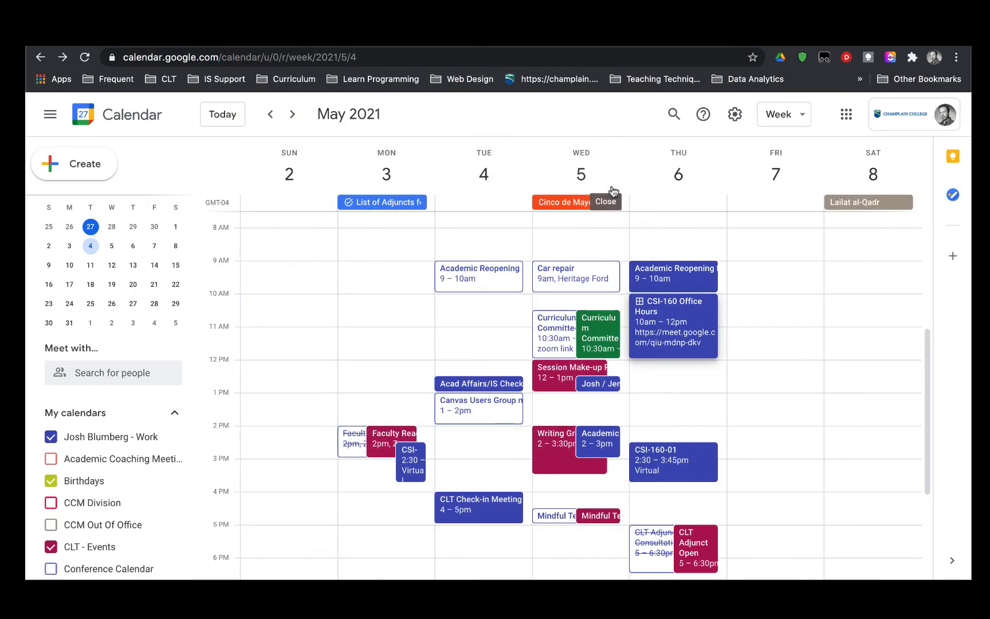
Copy the "Go to appointment page for this calendar" link from the CSI-160 Office Hours event details
{"action": "left_click", "coordinate": [698, 337]}
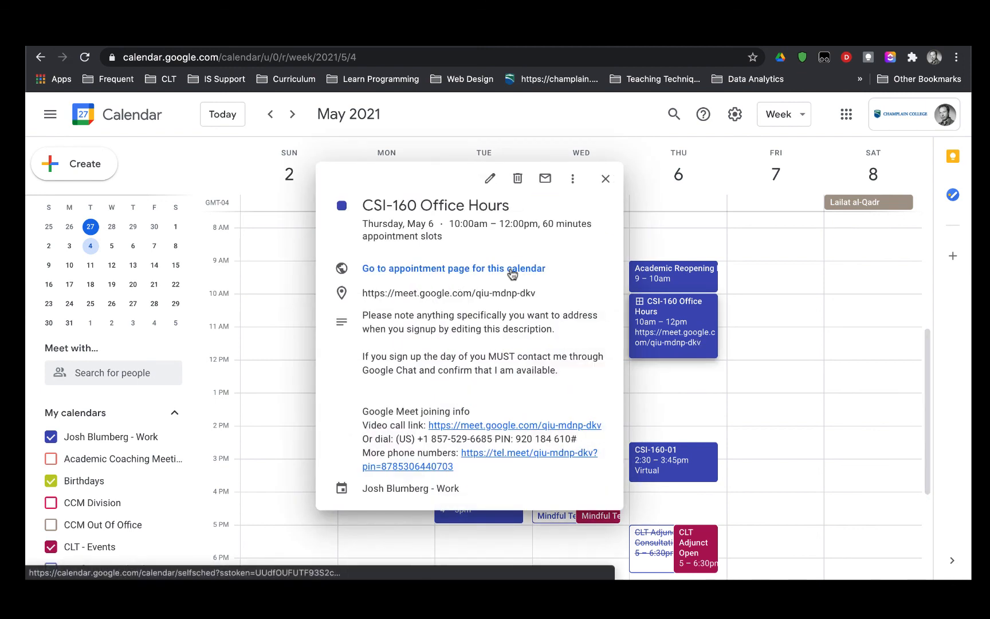
{"action": "right_click", "coordinate": [435, 271]}
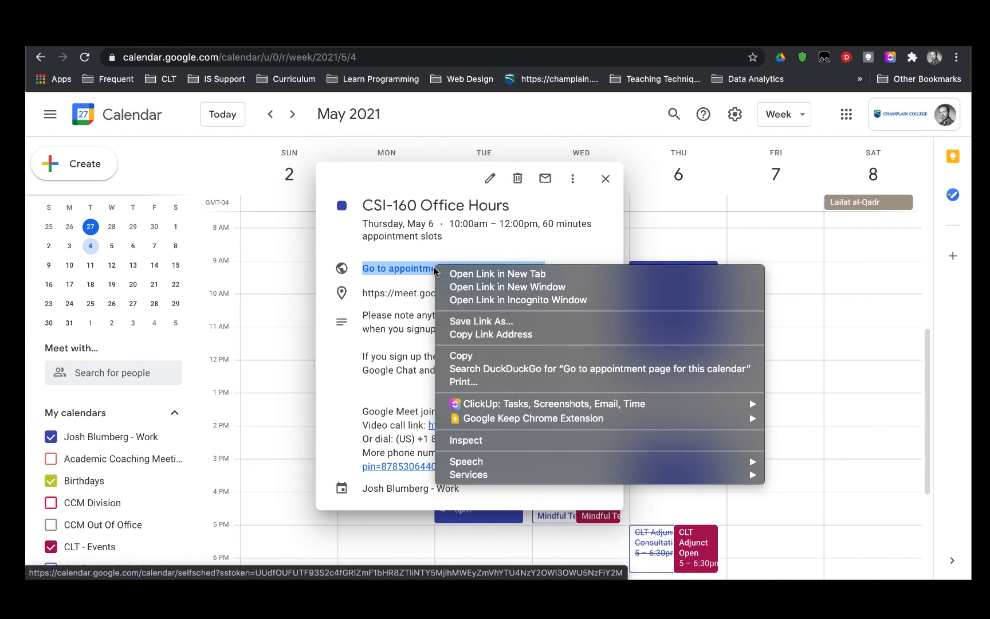
{"action": "left_click", "coordinate": [496, 356]}
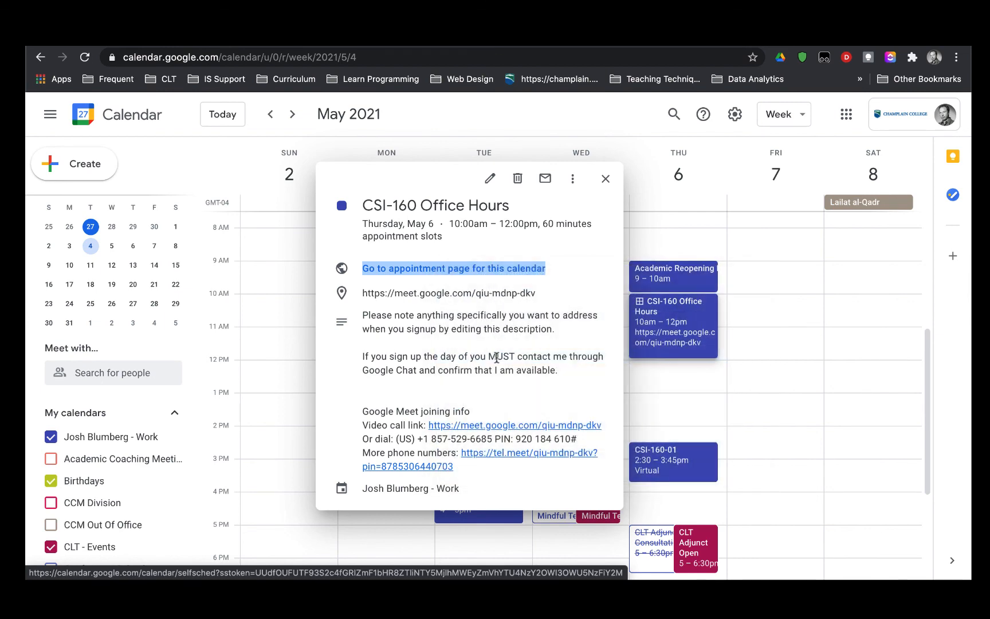
{"action": "left_click", "coordinate": [606, 180]}
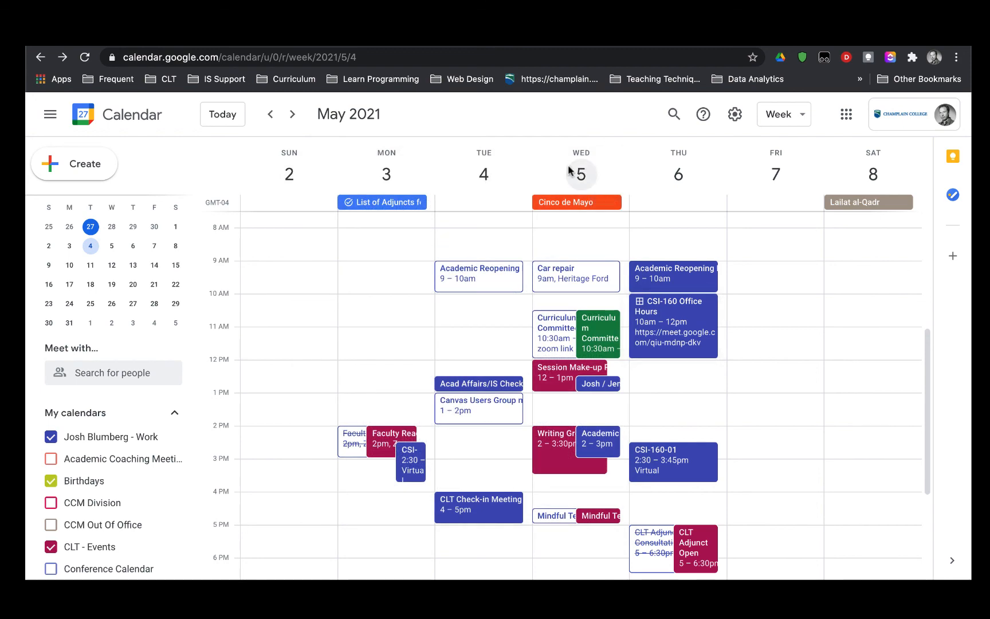
Switch to the CSI-160 course's front page in Canvas, delete its "Signup for a meeting" link line and save the page
{"action": "left_click", "coordinate": [596, 36]}
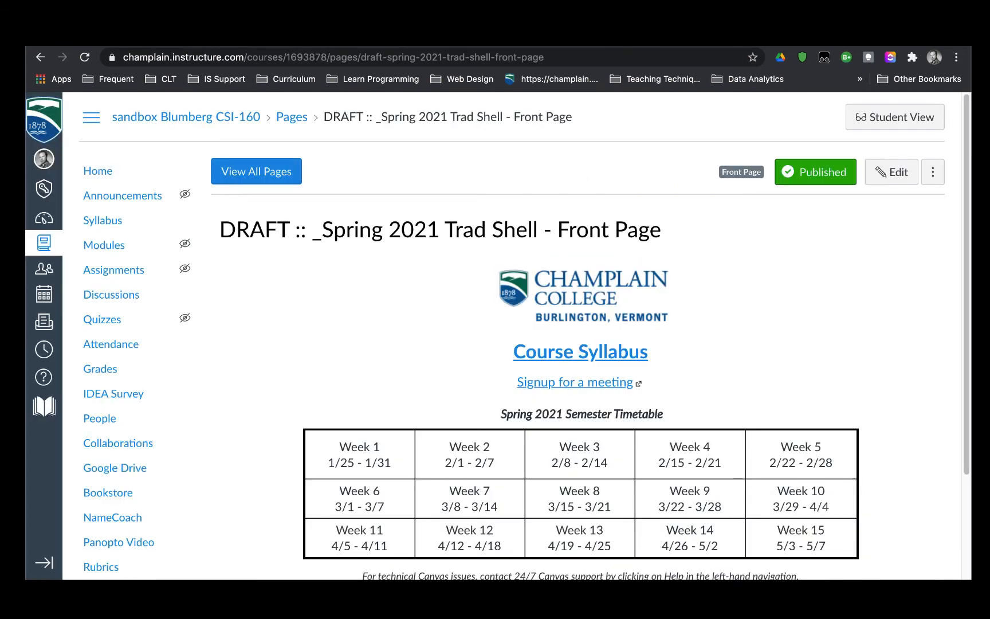
{"action": "left_click", "coordinate": [885, 172]}
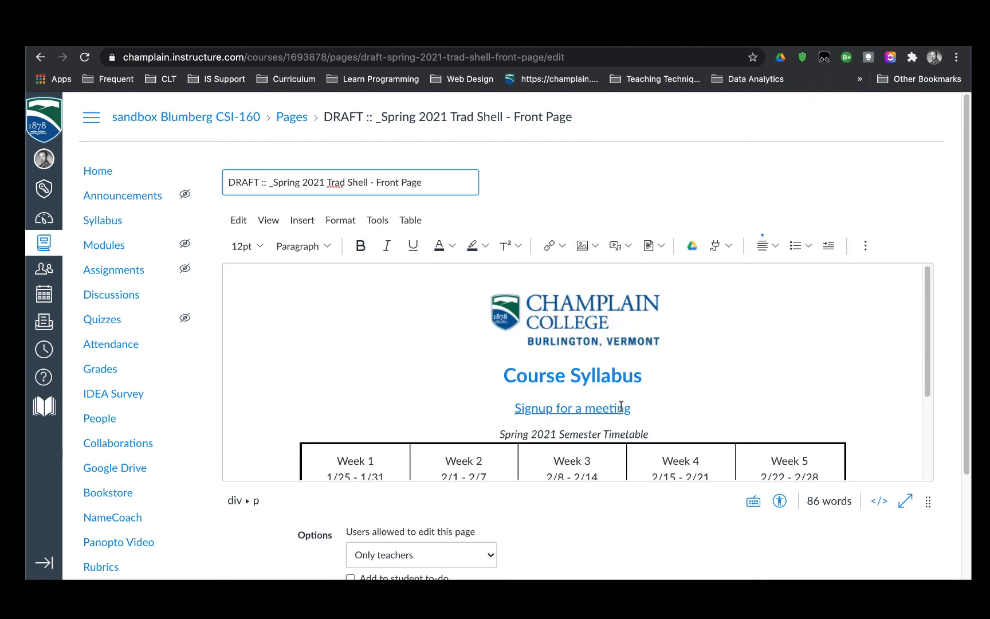
{"action": "triple_click", "coordinate": [642, 407]}
{"action": "left_click_drag", "start_coordinate": [655, 407], "coordinate": [480, 411]}
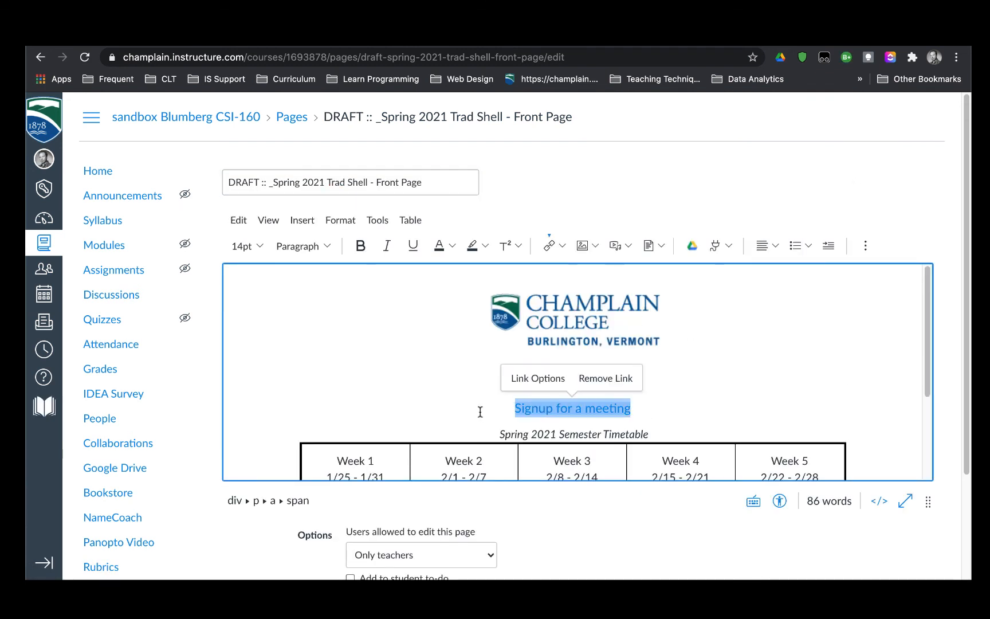
{"action": "key", "text": "BackSpace"}
{"action": "key", "text": "BackSpace"}
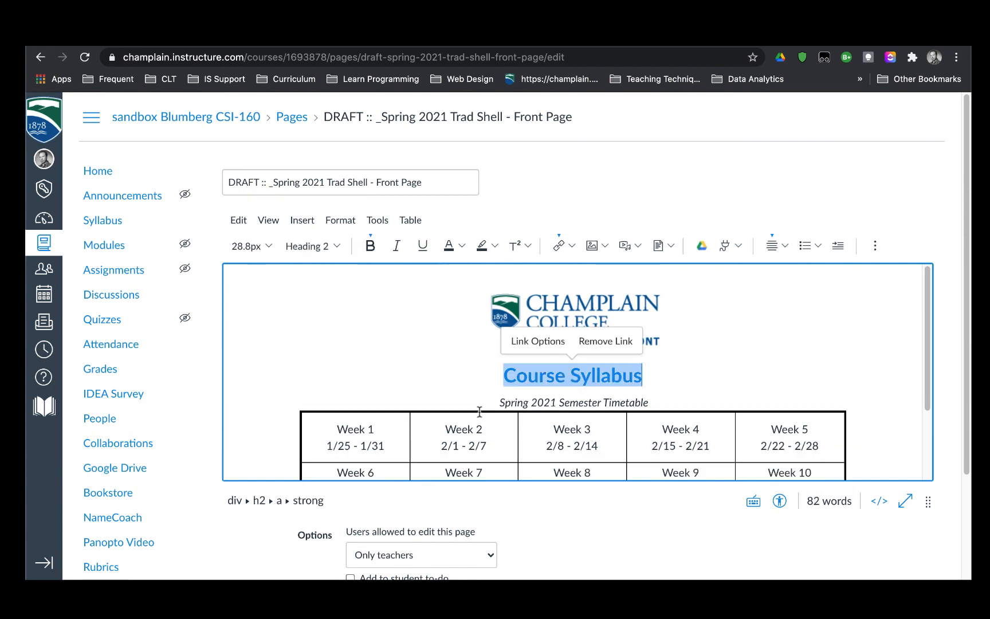
{"action": "key", "text": "Right"}
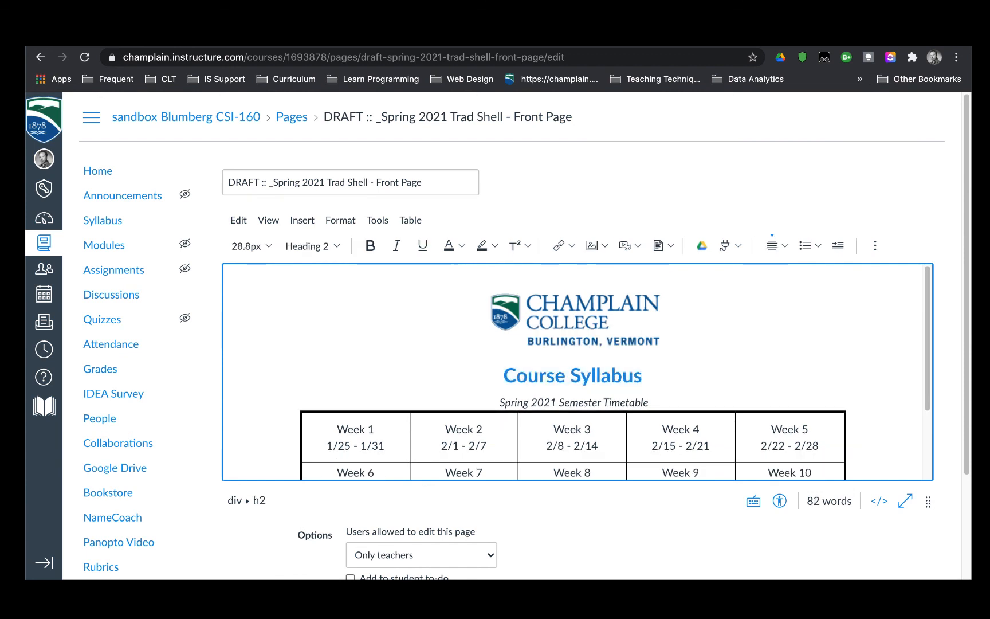
{"action": "scroll", "coordinate": [802, 487], "scroll_direction": "down", "scroll_amount": 5}
{"action": "left_click", "coordinate": [910, 507]}
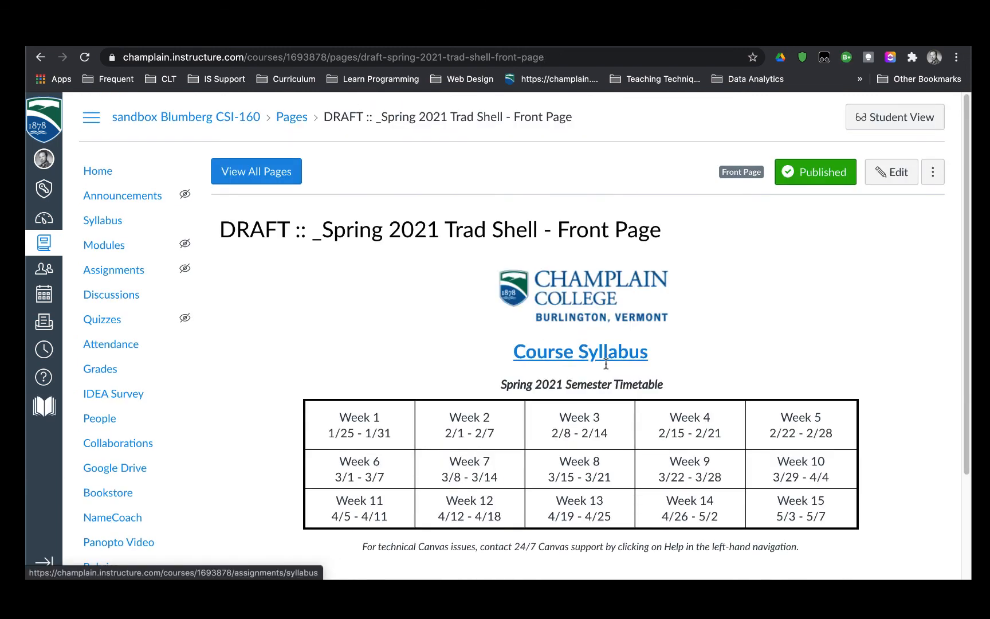
Edit the front page and add the line "Signup for a meeting" below the Course Syllabus heading
{"action": "left_click", "coordinate": [893, 176]}
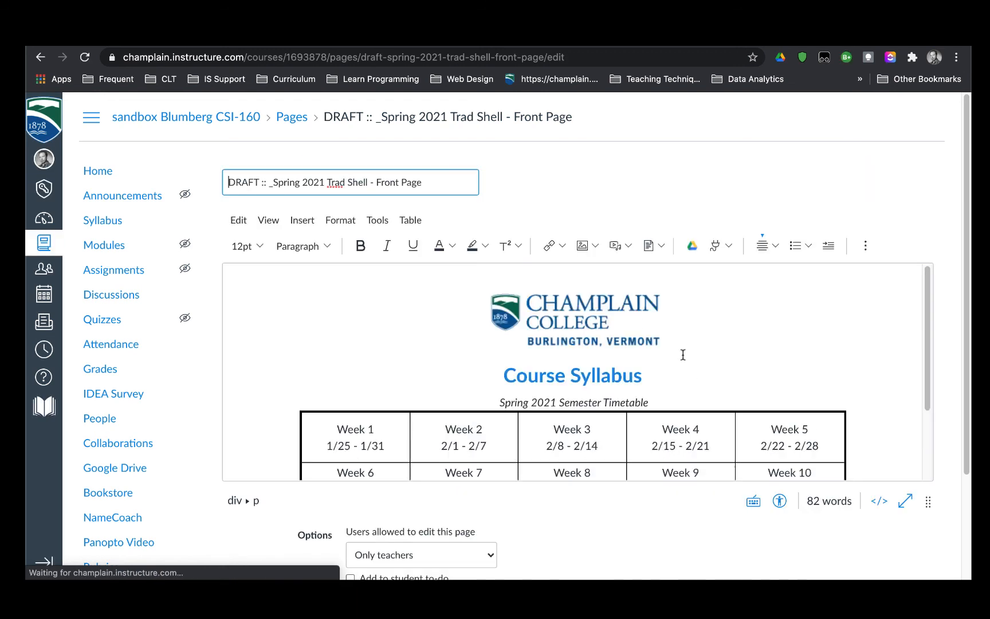
{"action": "triple_click", "coordinate": [685, 371]}
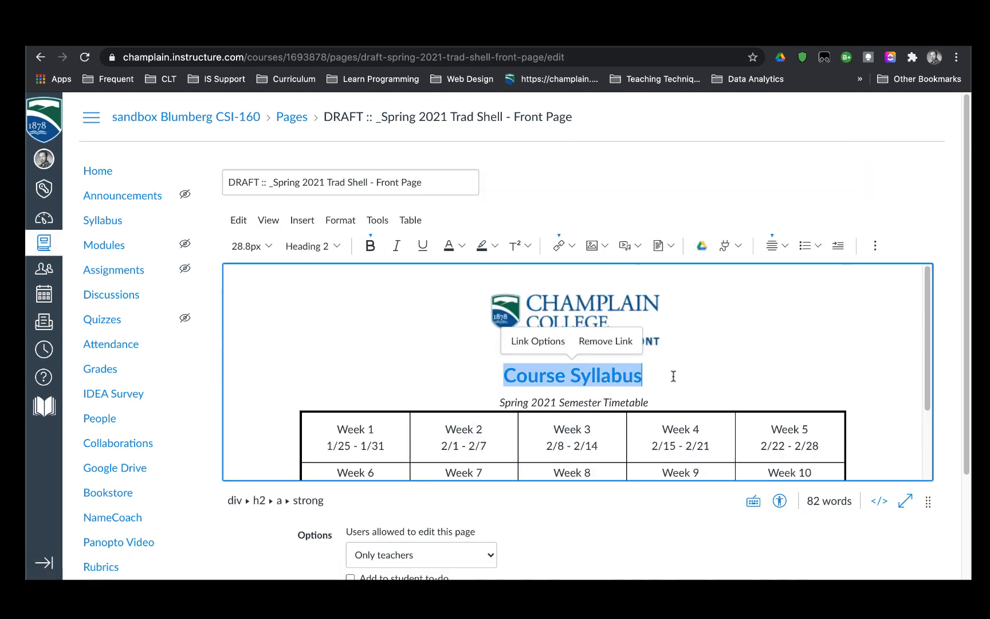
{"action": "left_click", "coordinate": [673, 375]}
{"action": "key", "text": "Return"}
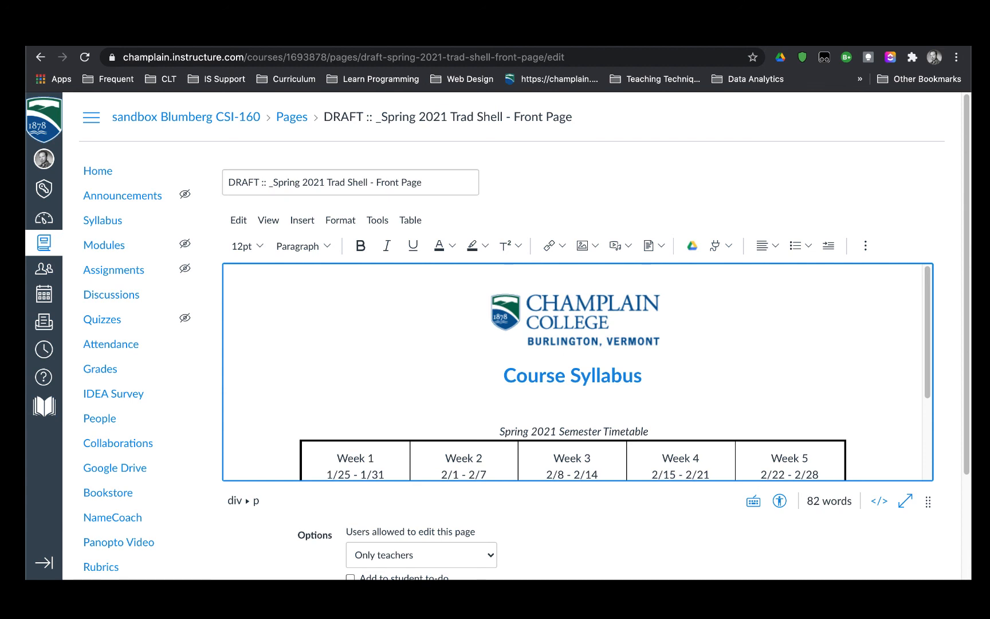
{"action": "type", "text": "Signup for a meeting"}
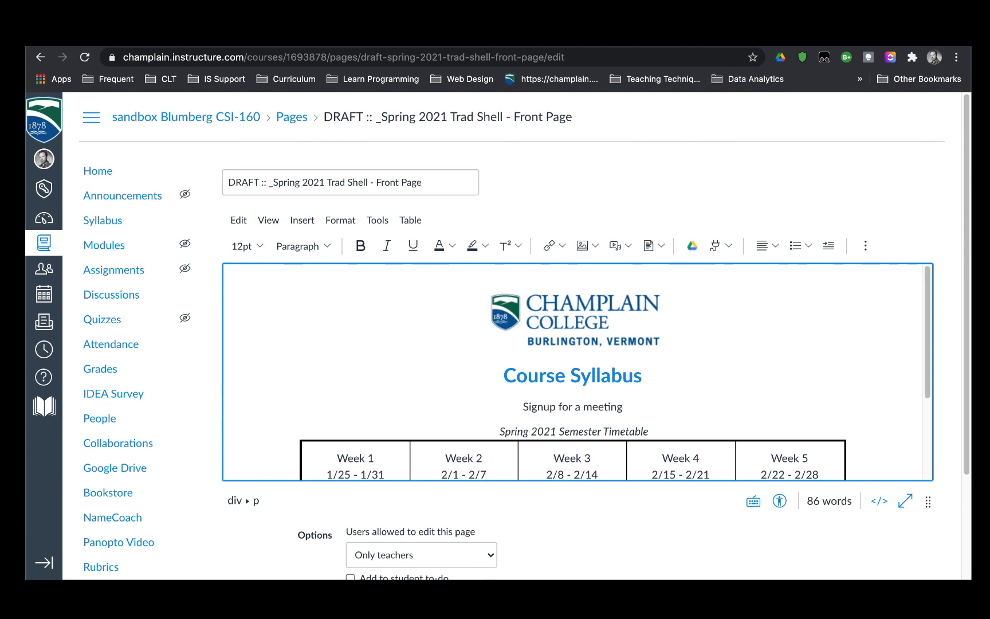
Set the font size of the "Signup for a meeting" line to 24pt
{"action": "triple_click", "coordinate": [528, 407]}
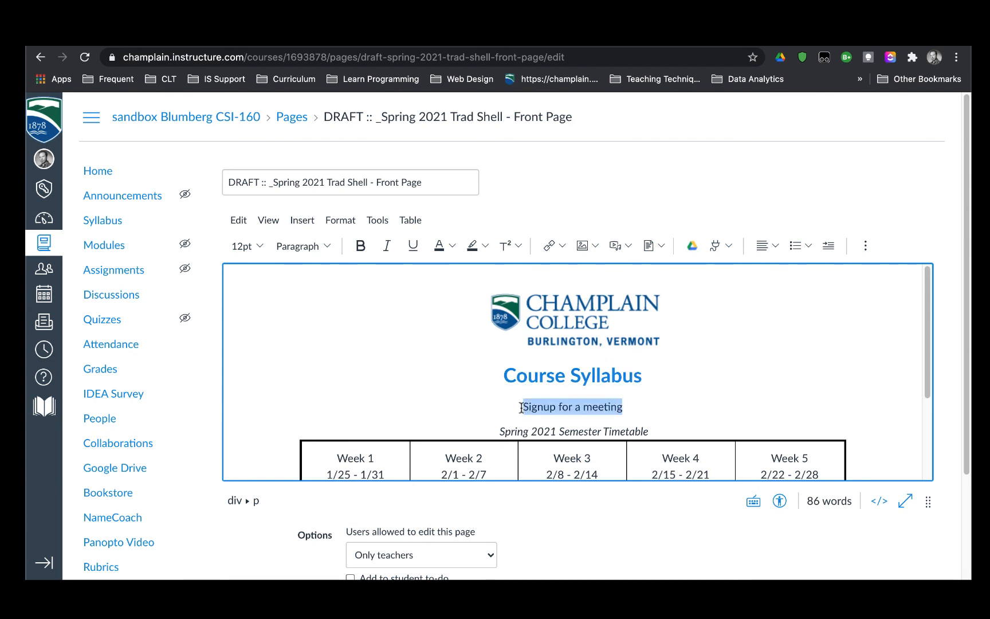
{"action": "left_click", "coordinate": [242, 245]}
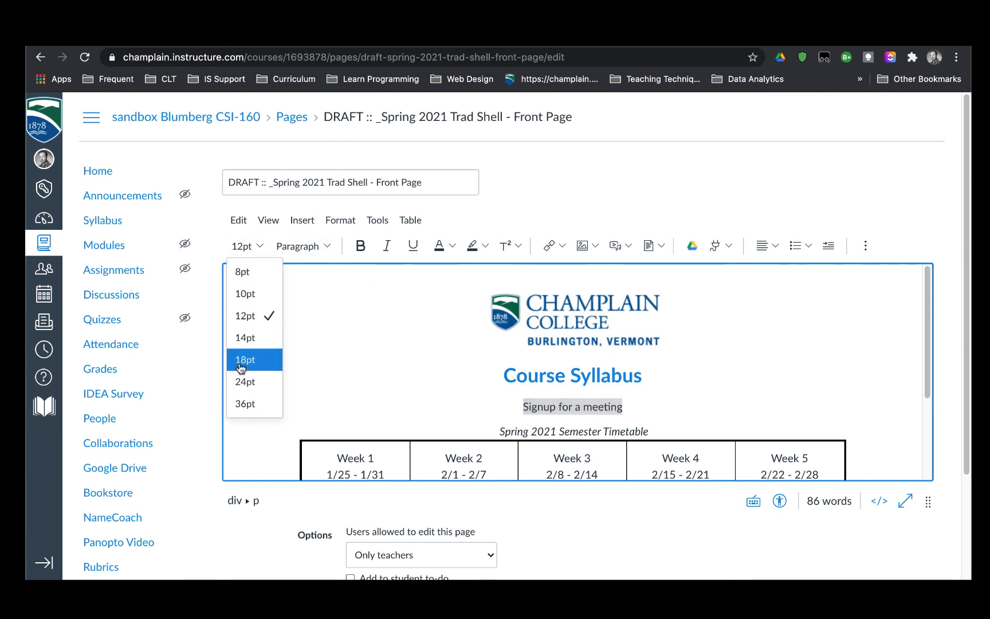
{"action": "left_click", "coordinate": [246, 381]}
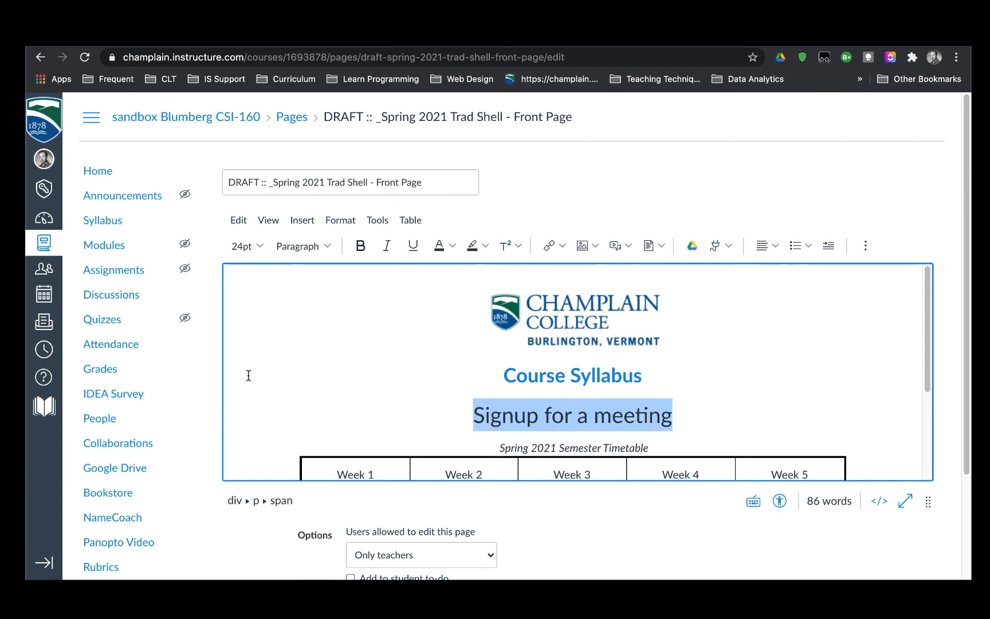
{"action": "left_click", "coordinate": [562, 245]}
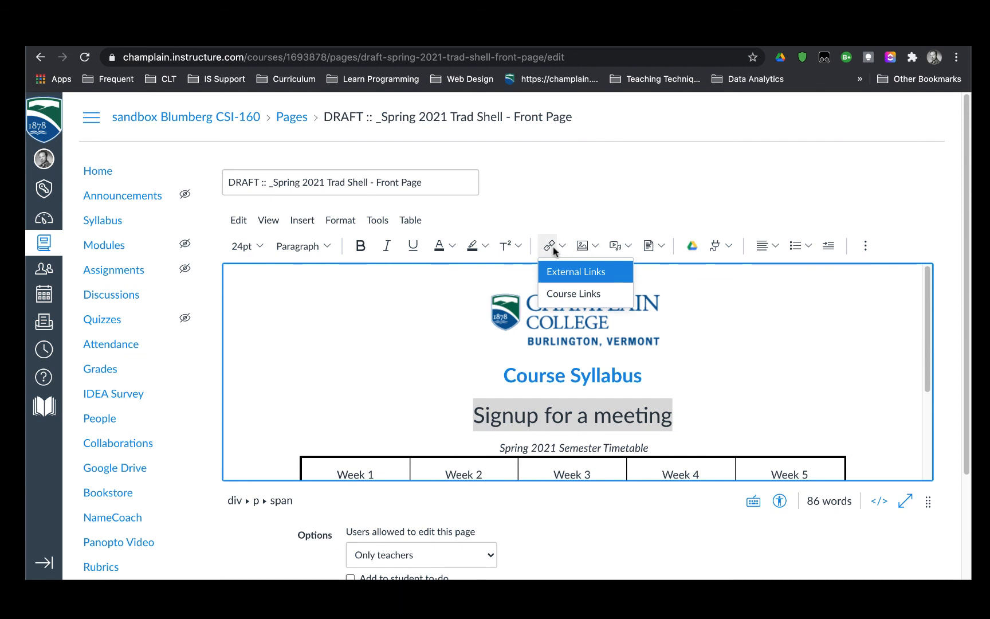
{"action": "left_click", "coordinate": [576, 271]}
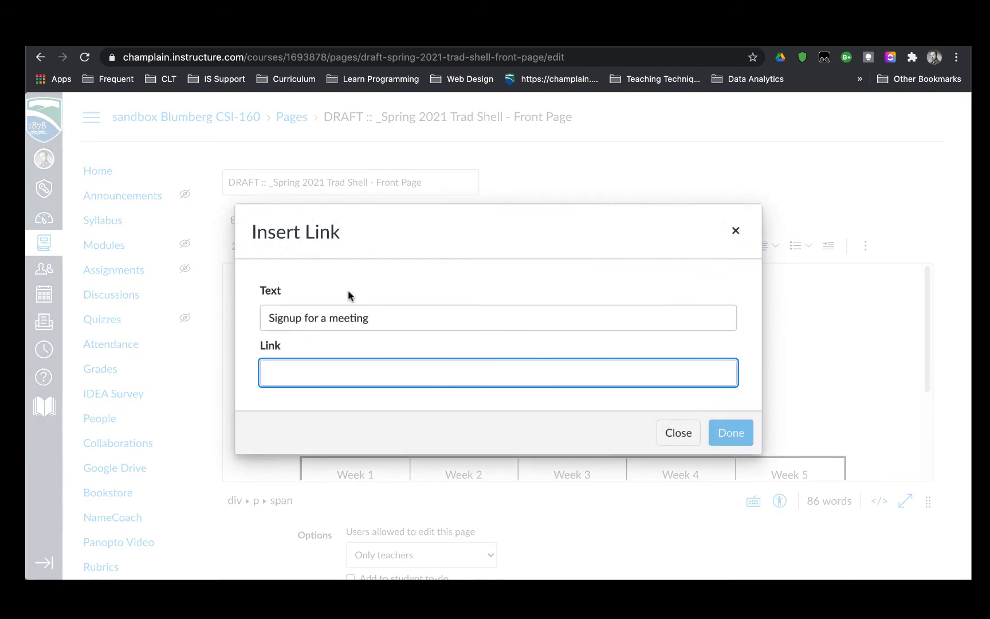
{"action": "type", "text": "https://meet.google.com/qiu-mdnp-dkv"}
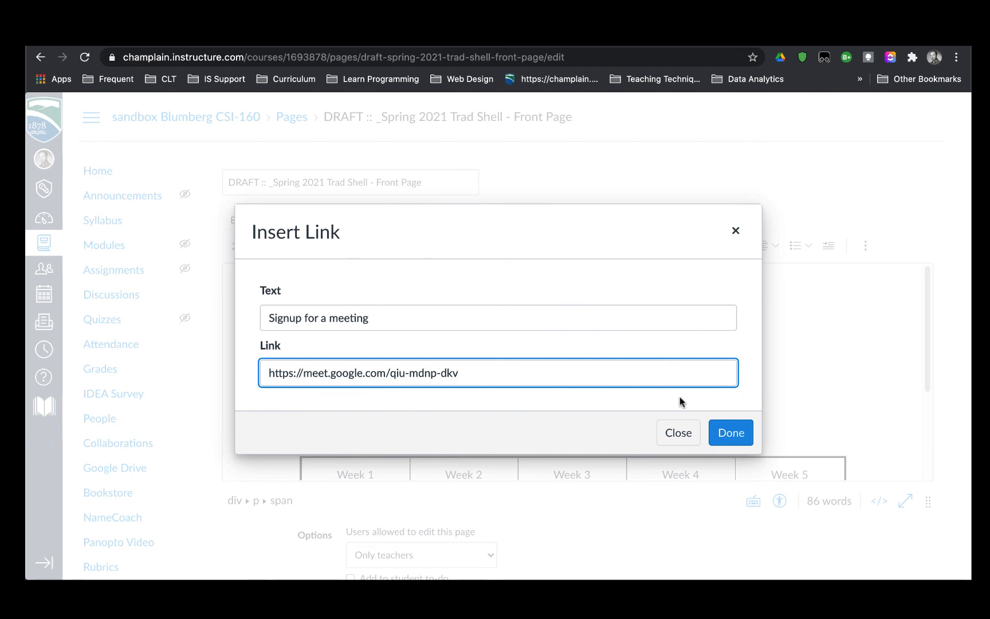
{"action": "left_click", "coordinate": [732, 434]}
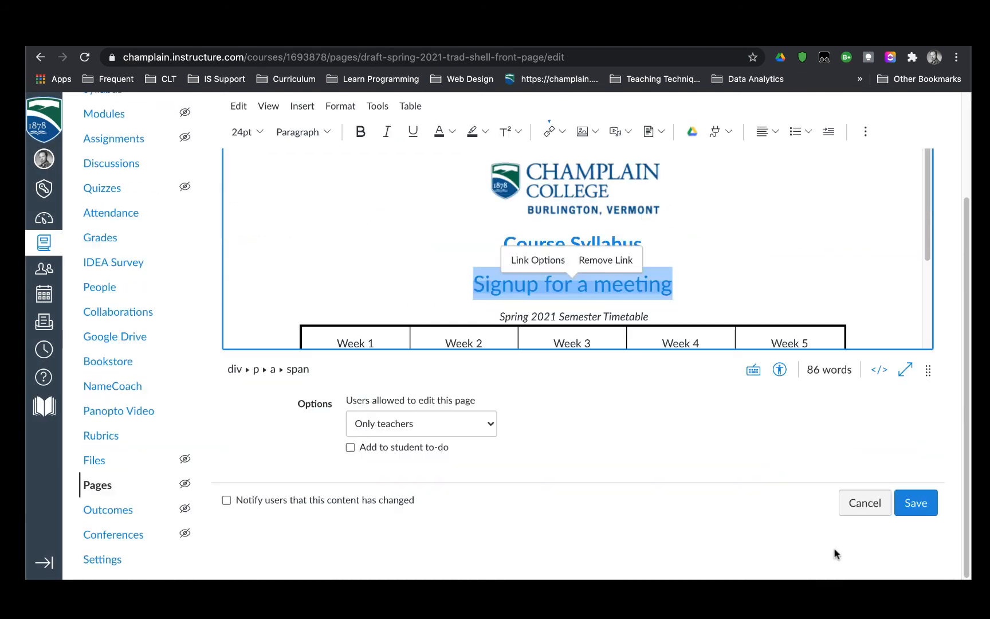
{"action": "scroll", "coordinate": [832, 550], "scroll_direction": "down", "scroll_amount": 3}
{"action": "left_click", "coordinate": [927, 503]}
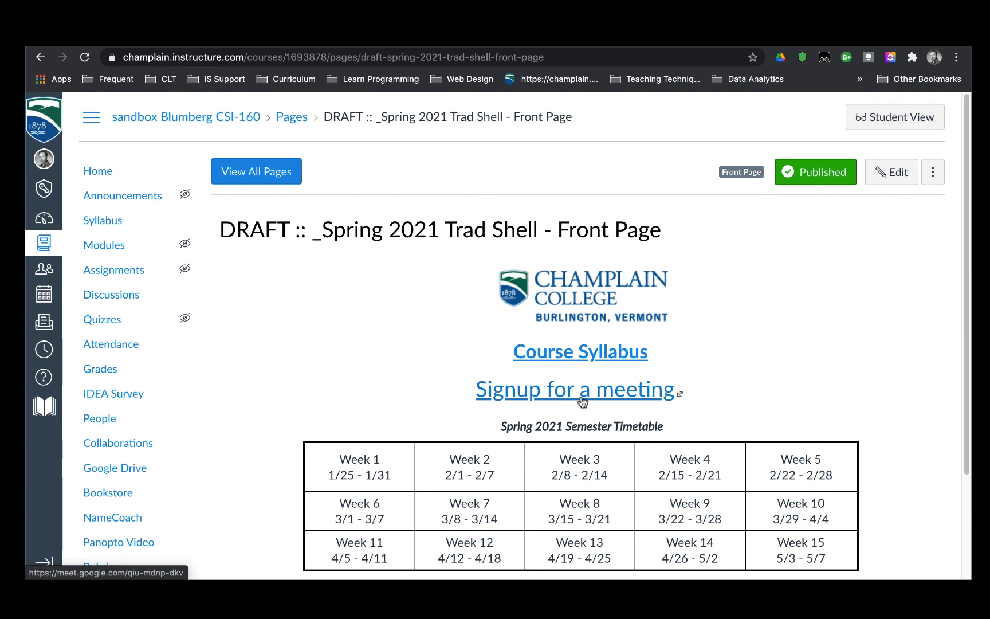
{"action": "left_click", "coordinate": [625, 23]}
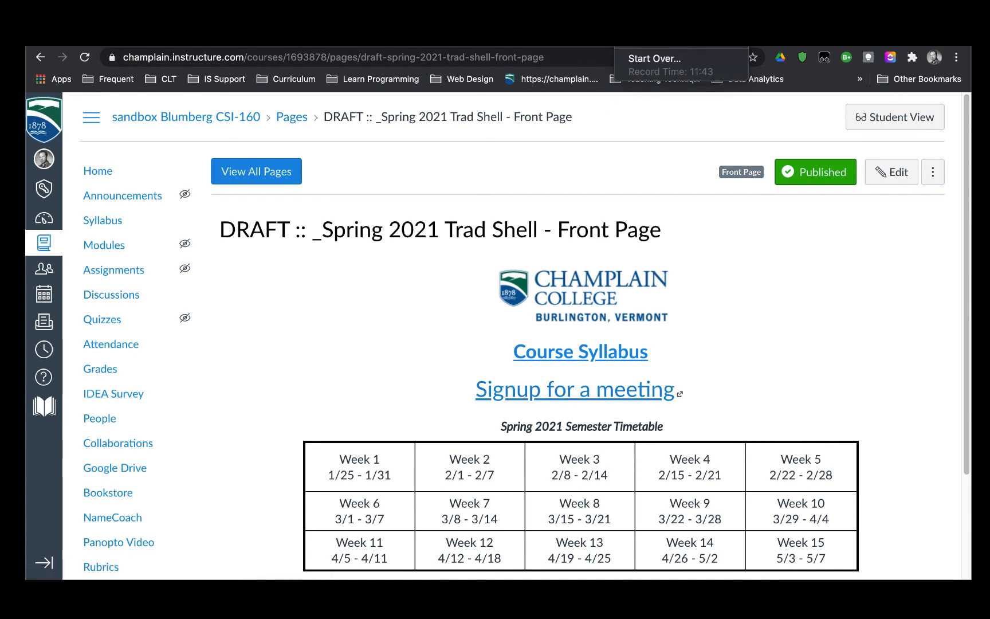